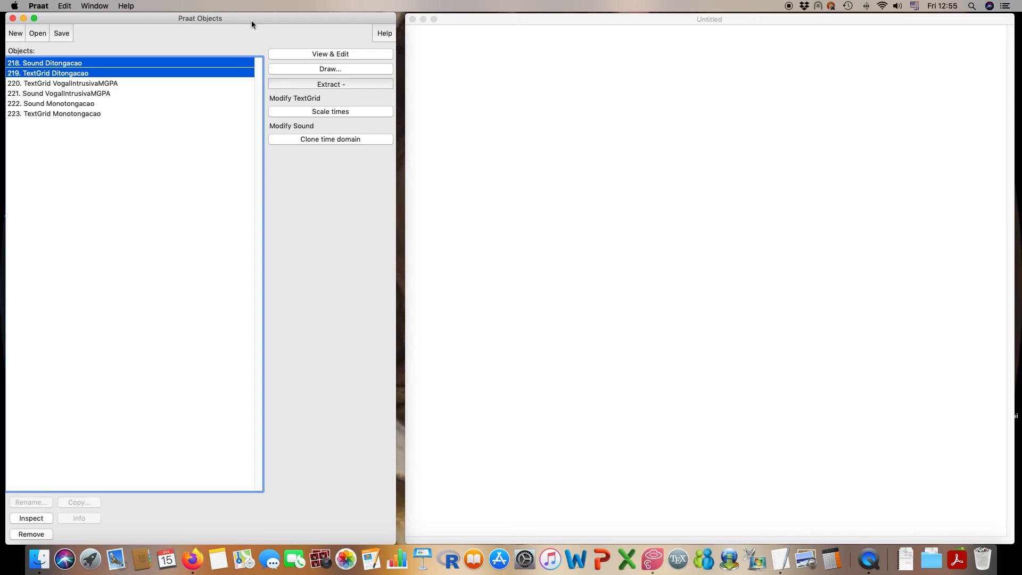
# Step: Open the Ditongacao sound together with its TextGrid and play the "mas" intervals for MG, PI, CE and SP
pyautogui.click(341, 53)
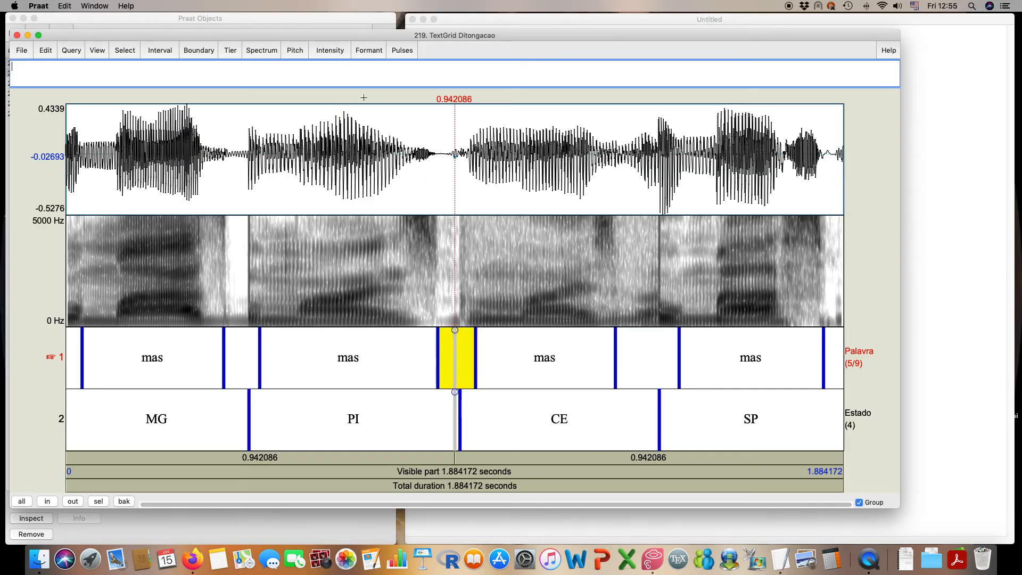
pyautogui.moveTo(315, 36); pyautogui.dragTo(410, 57)
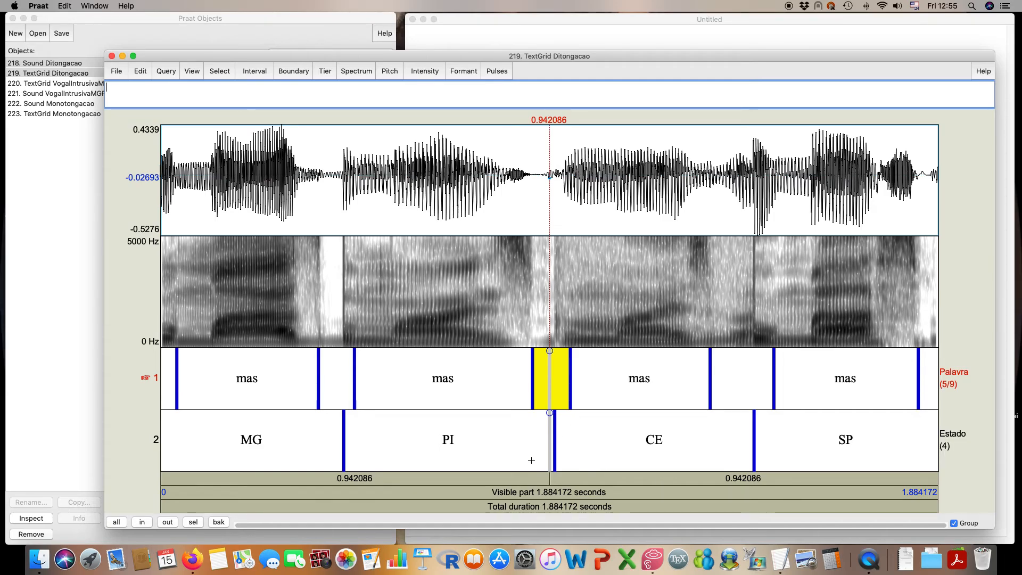
pyautogui.click(246, 401)
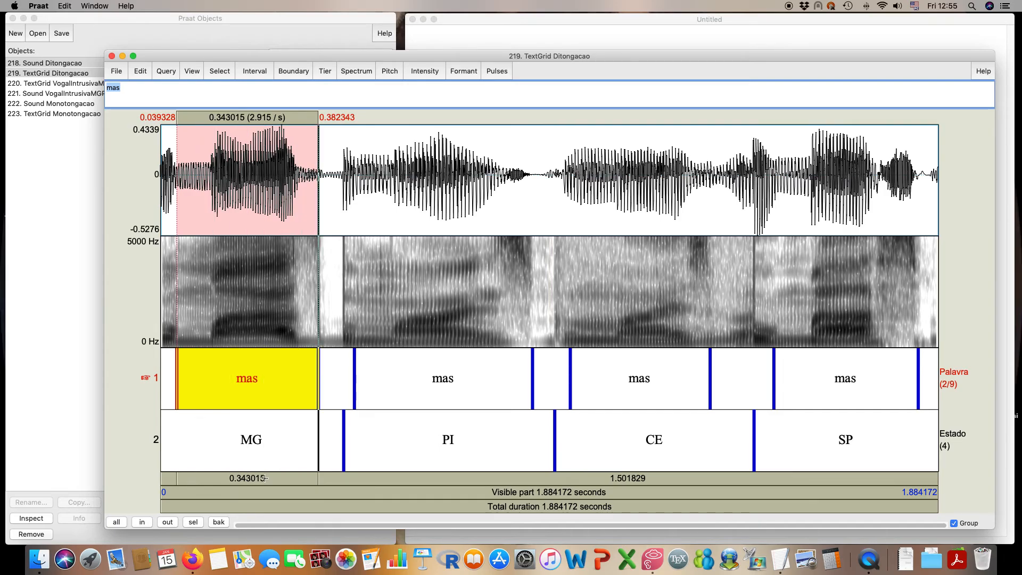
pyautogui.click(447, 408)
pyautogui.click(787, 404)
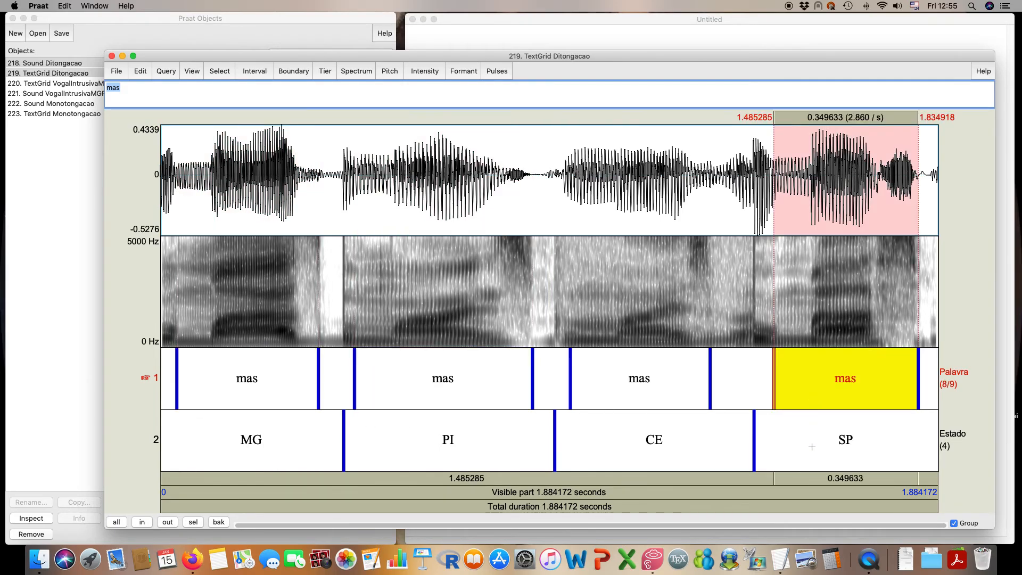
pyautogui.click(808, 478)
pyautogui.click(479, 401)
pyautogui.click(478, 477)
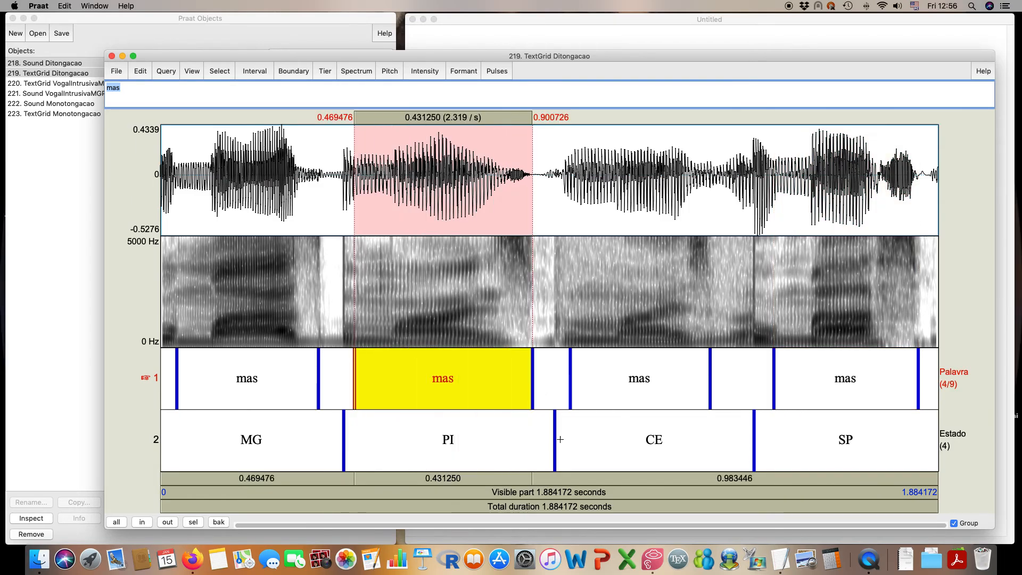
pyautogui.click(604, 392)
pyautogui.click(602, 477)
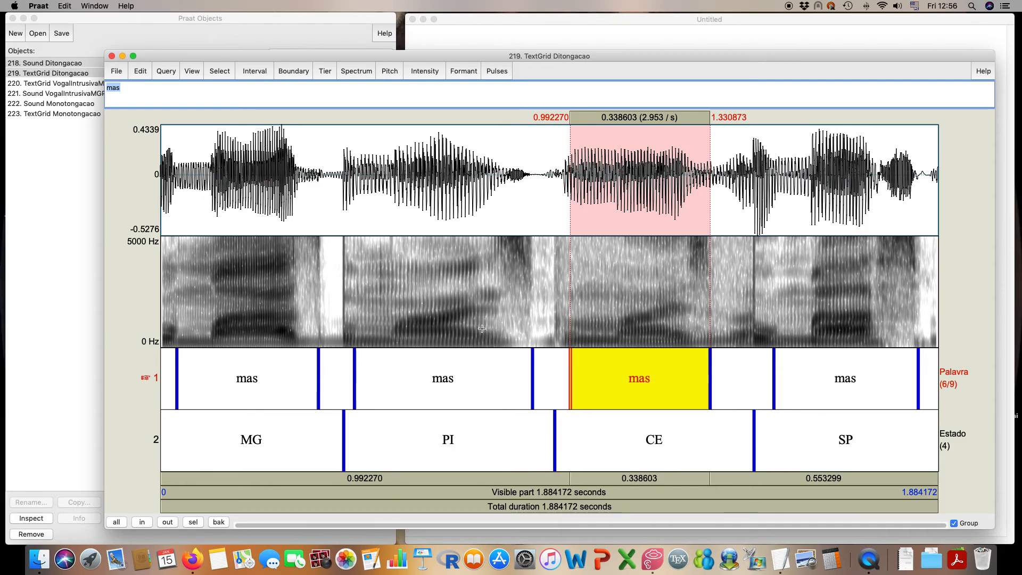
# Step: Examine the formant movement in the spectrogram across the vowels of the PI and CE "mas" intervals
pyautogui.click(438, 323)
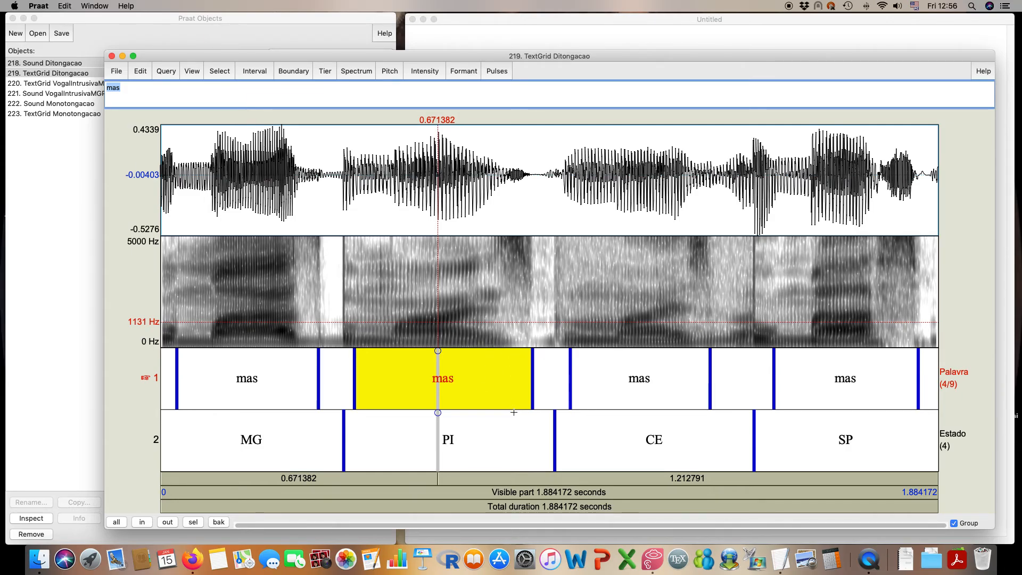
pyautogui.click(385, 318)
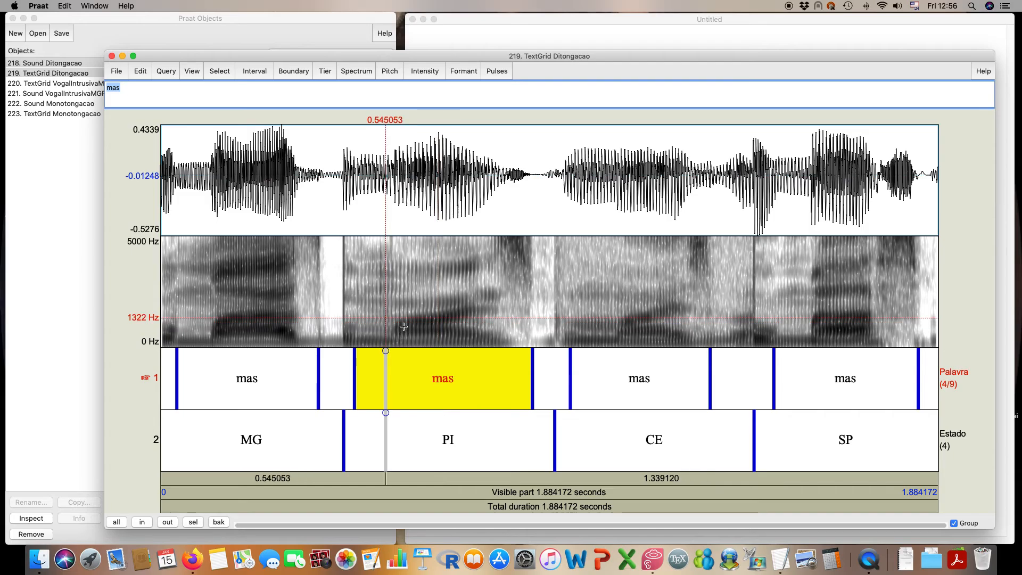
pyautogui.click(368, 291)
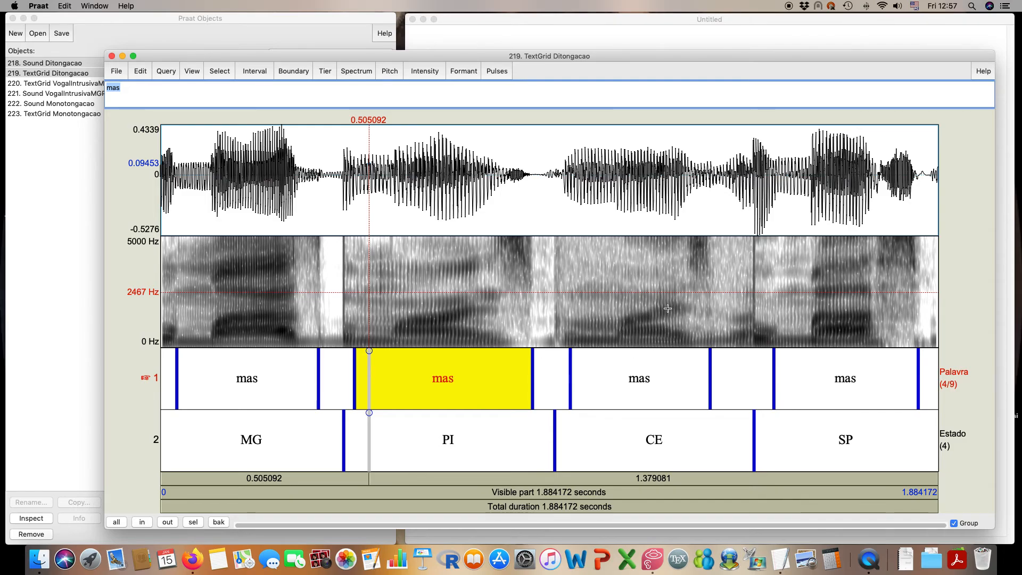
pyautogui.click(620, 325)
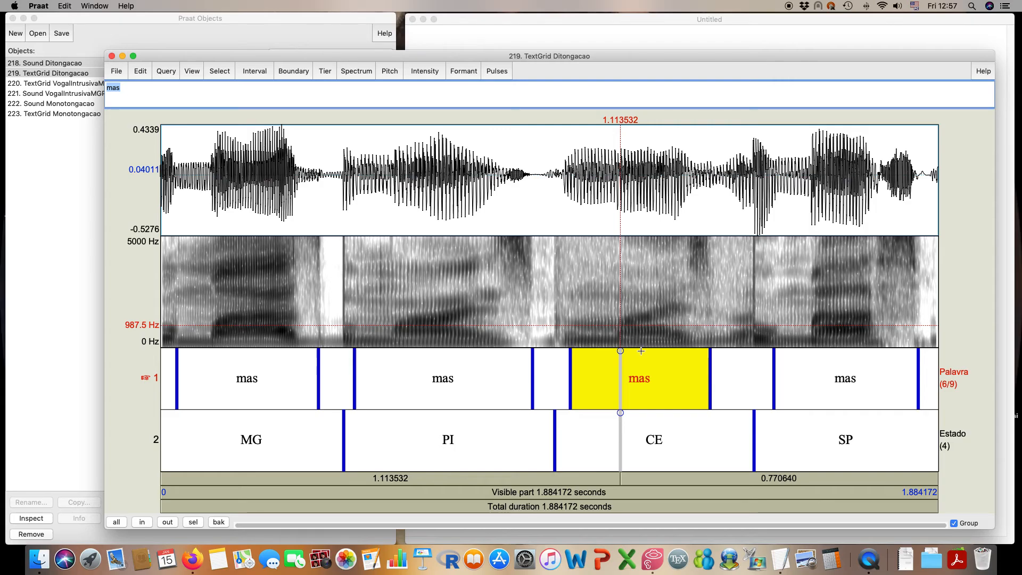
pyautogui.click(662, 330)
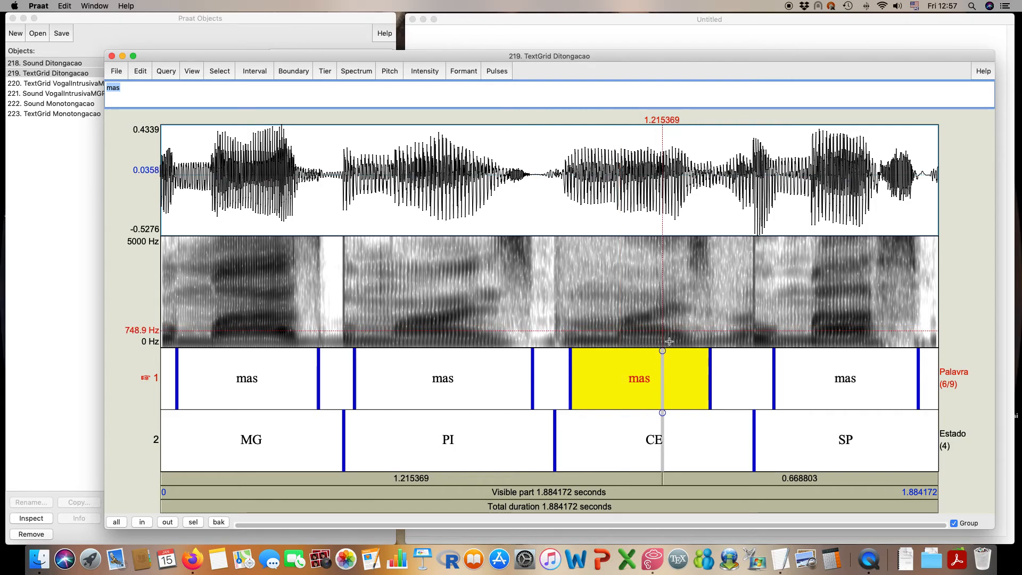
pyautogui.click(619, 327)
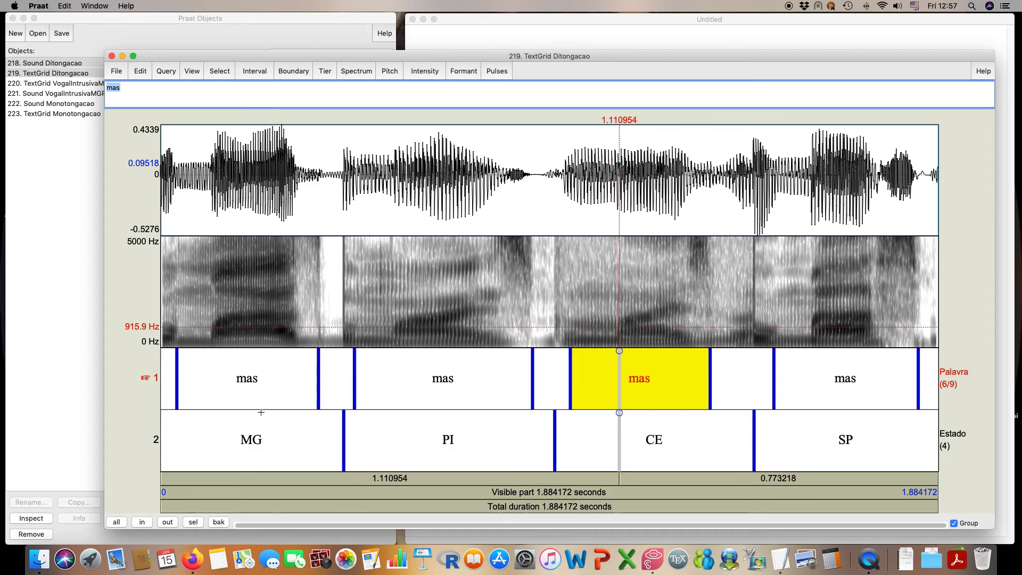
# Step: Inspect the vowel portion of the SP "mas" in the spectrogram, and play the SP and MG intervals for comparison
pyautogui.click(797, 291)
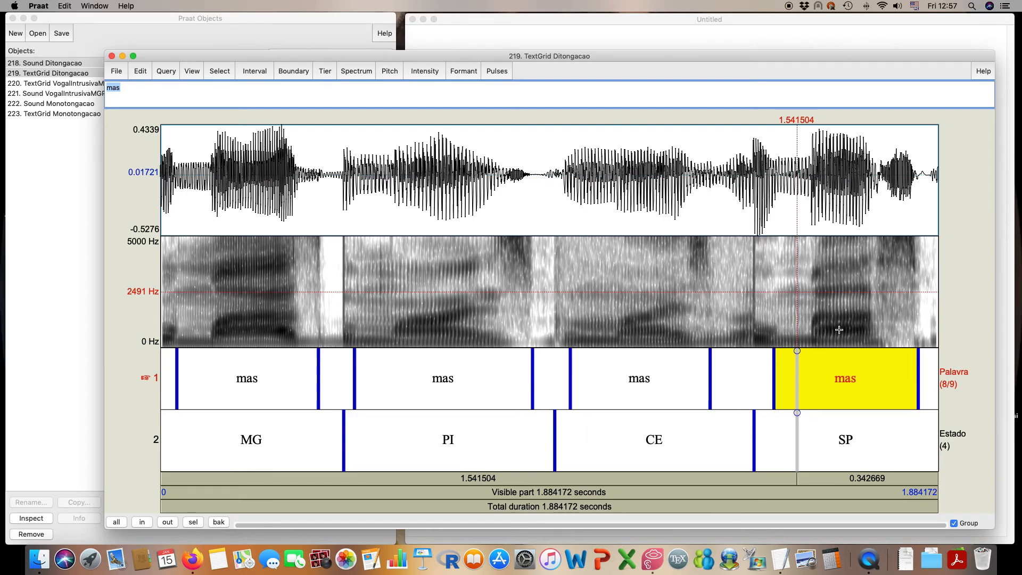
pyautogui.moveTo(814, 332); pyautogui.dragTo(870, 332)
pyautogui.click(821, 403)
pyautogui.click(814, 478)
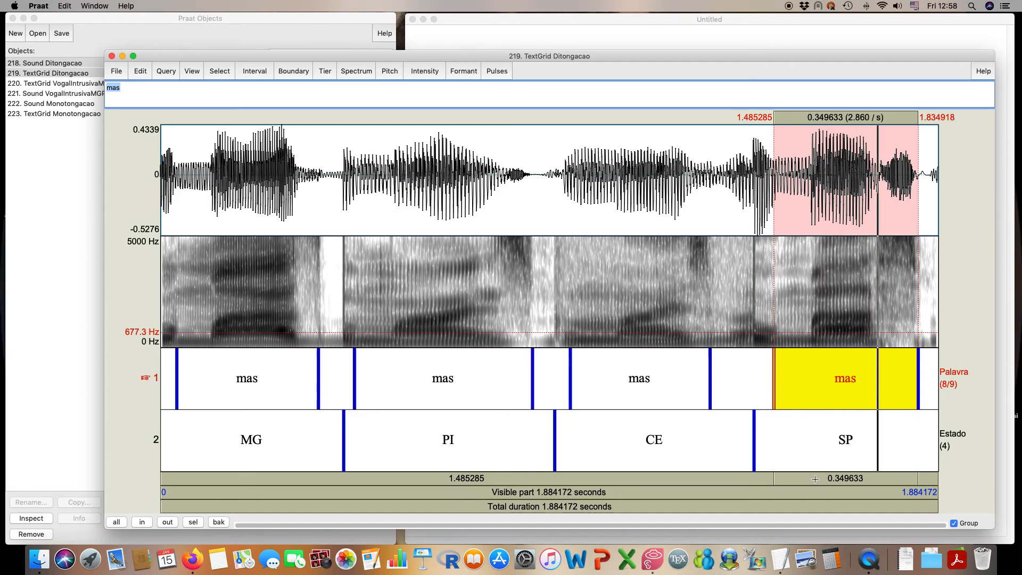
pyautogui.click(304, 391)
pyautogui.click(288, 477)
pyautogui.click(288, 477)
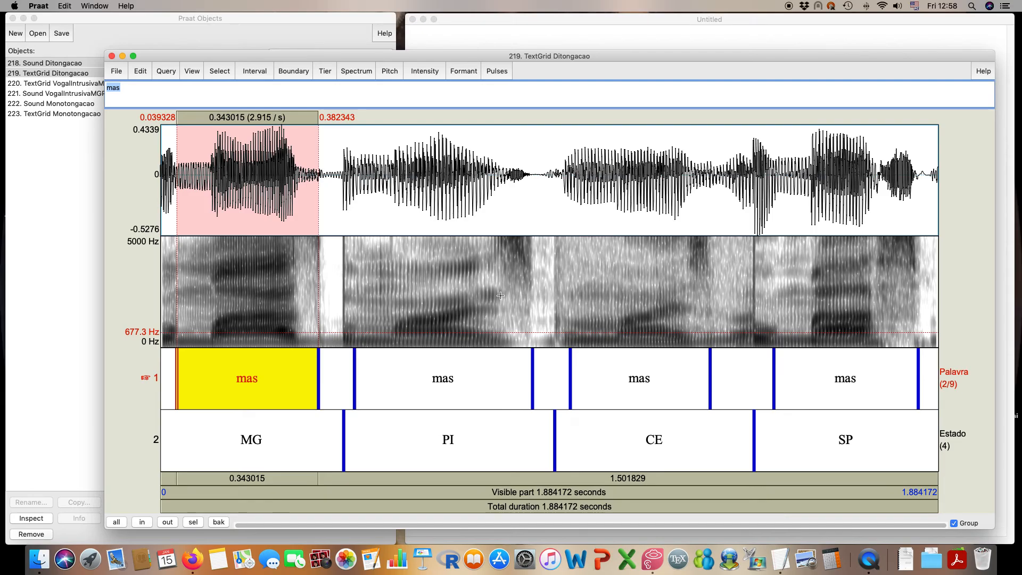
# Step: Show the formant tracks and select about 0.098 s of the rising second formant in the PI "mas"
pyautogui.click(463, 71)
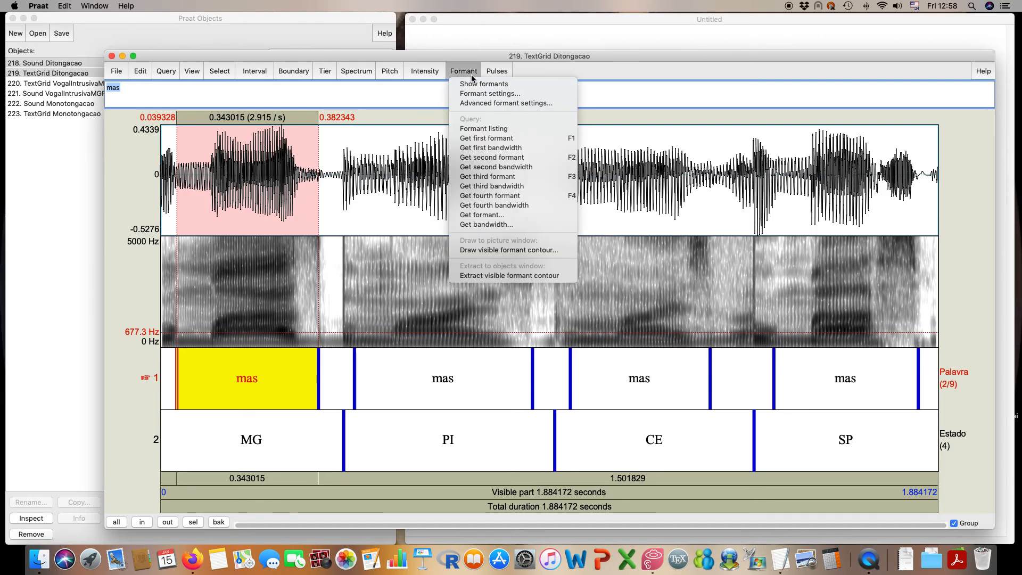
pyautogui.click(472, 87)
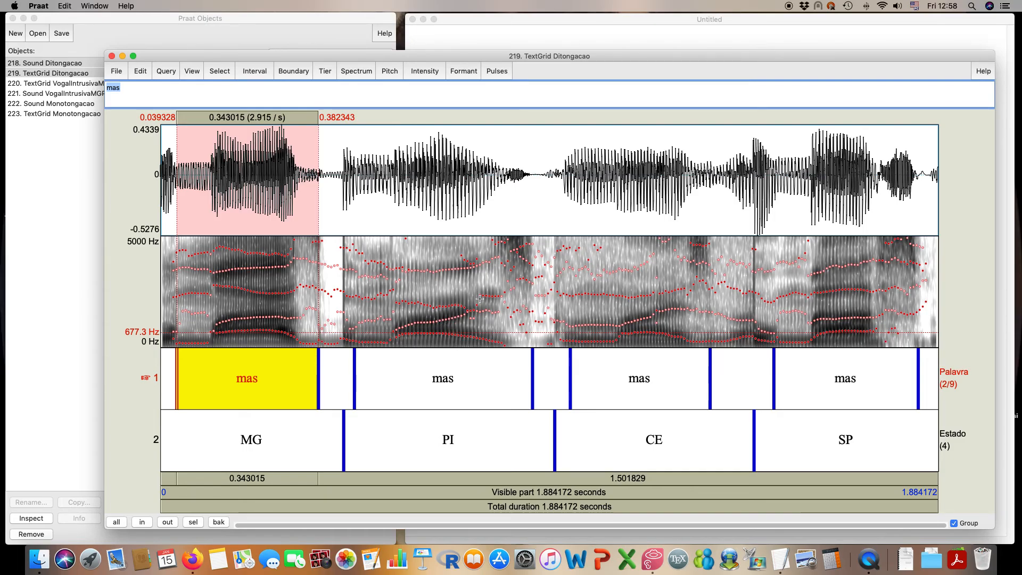
pyautogui.click(438, 319)
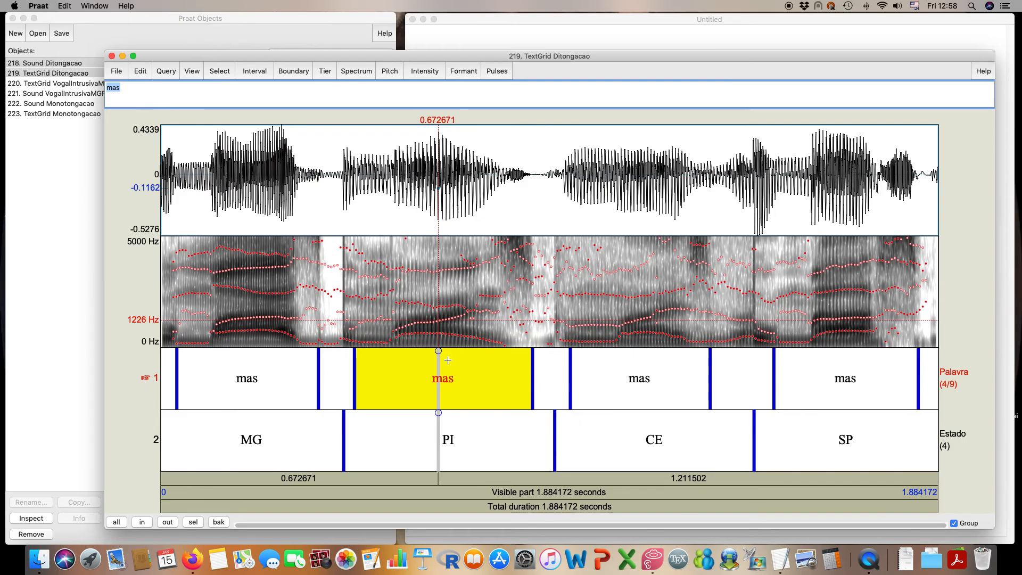
pyautogui.moveTo(437, 322); pyautogui.dragTo(477, 315)
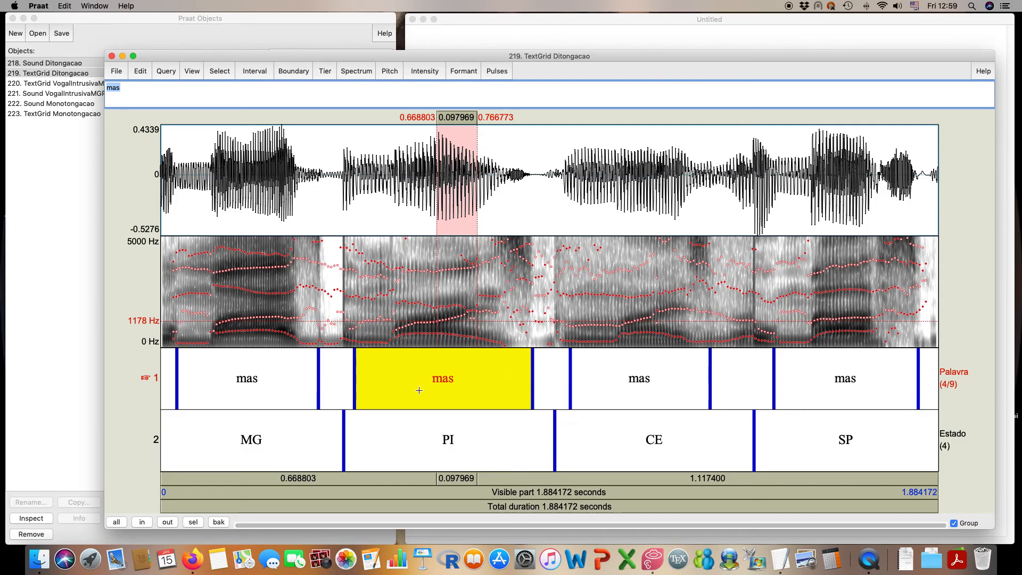
# Step: Close the Ditongacao TextGrid and open the Monotongacao sound together with its TextGrid
pyautogui.click(112, 55)
pyautogui.moveTo(91, 103); pyautogui.dragTo(95, 113)
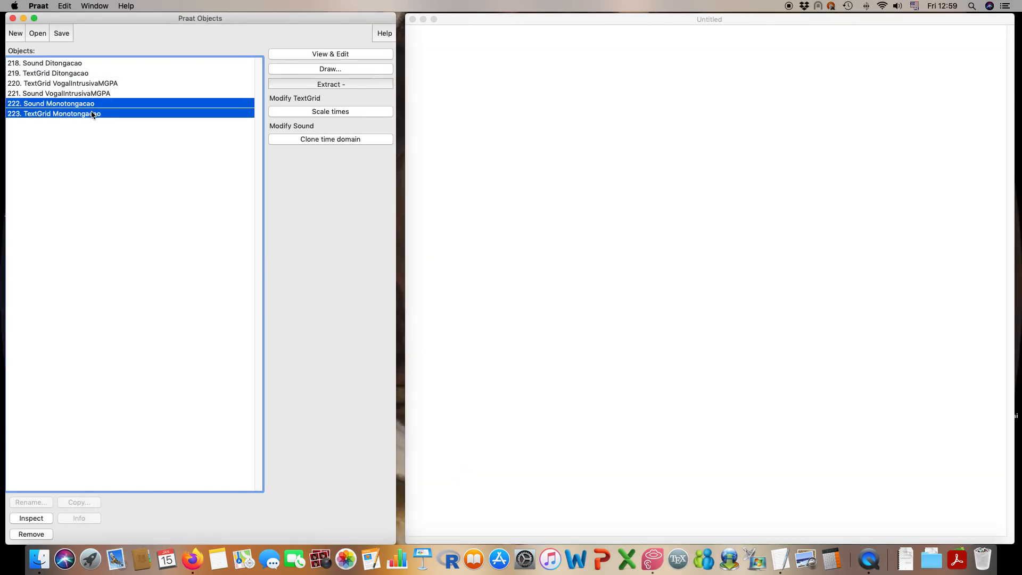
pyautogui.click(299, 55)
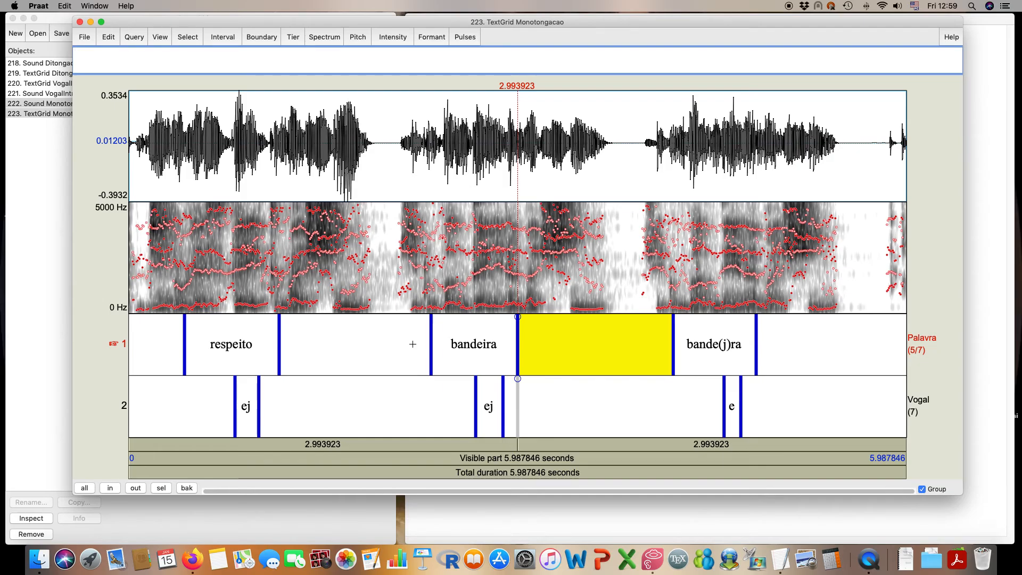
# Step: Play the word intervals "respeito", "bandeira" and "bande(j)ra" on the Palavra tier
pyautogui.click(266, 365)
pyautogui.click(249, 444)
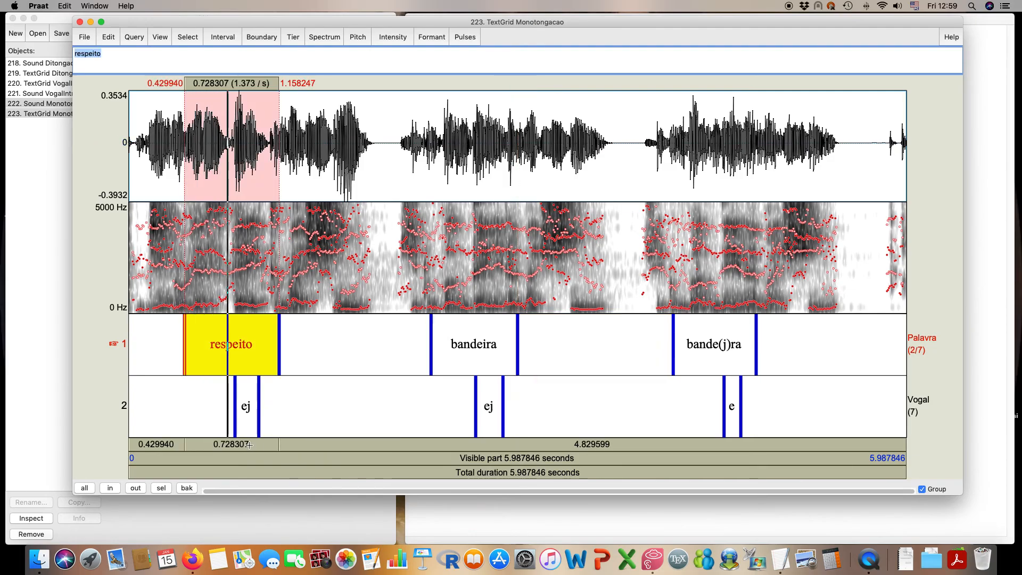
pyautogui.click(248, 444)
pyautogui.click(434, 367)
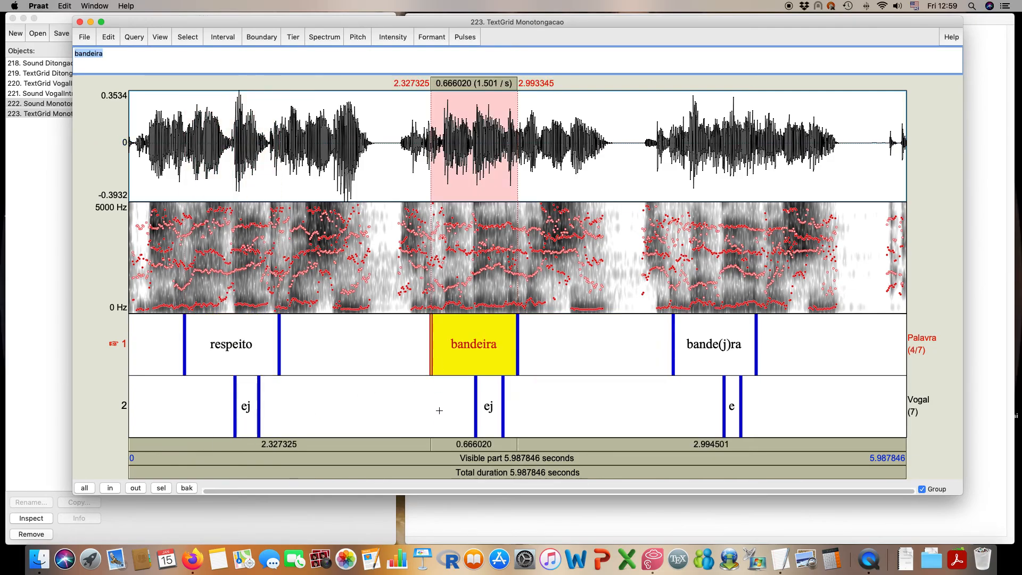
pyautogui.click(445, 443)
pyautogui.click(445, 443)
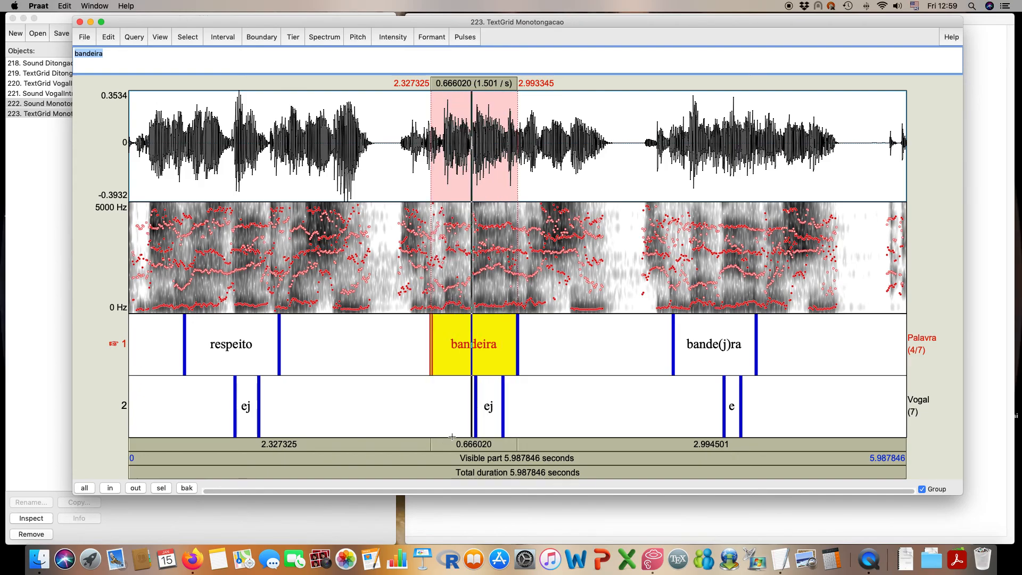
pyautogui.click(724, 361)
pyautogui.click(693, 450)
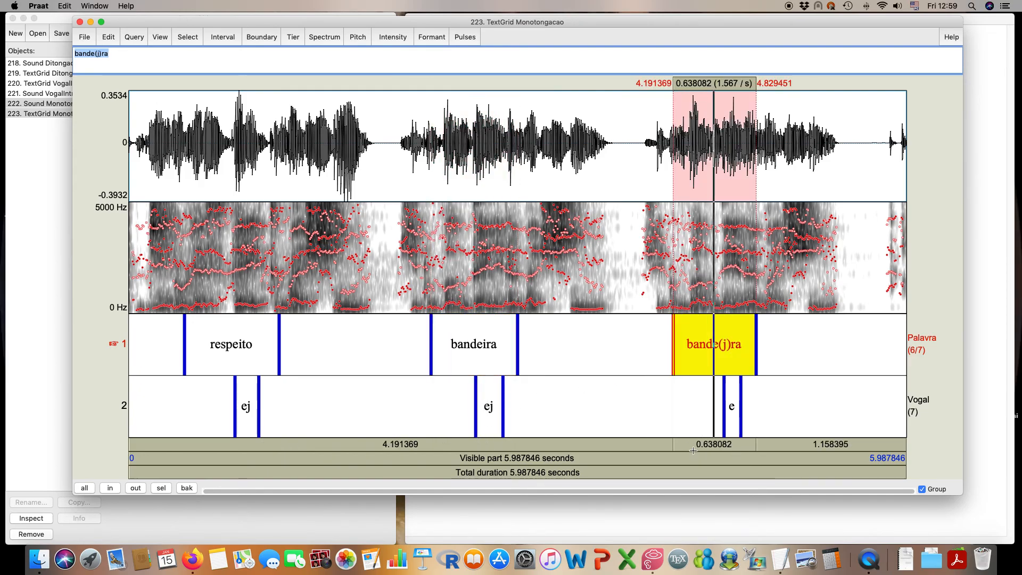
pyautogui.click(693, 450)
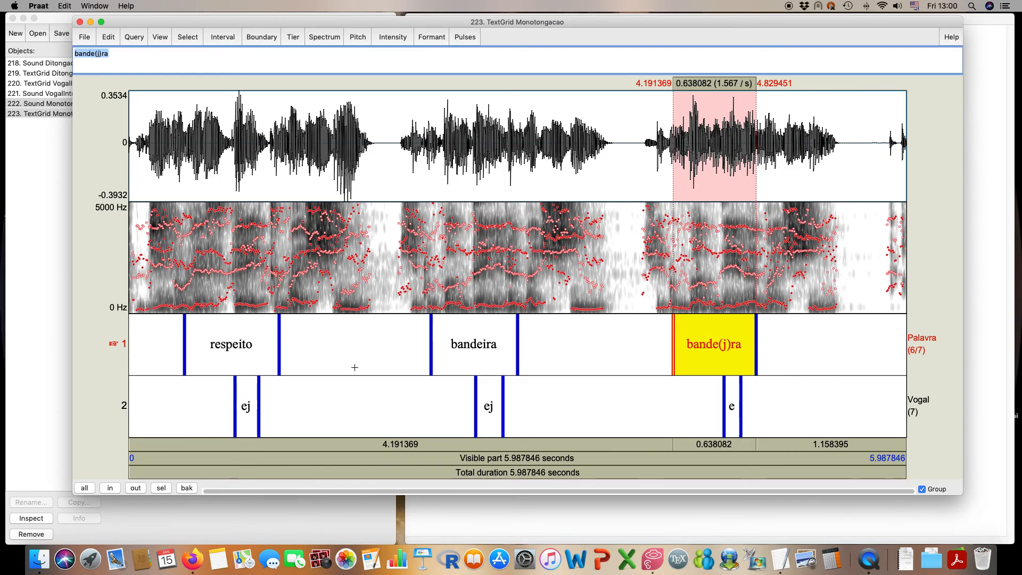
# Step: Zoom to the "respeito" interval and examine the second formant within its "ej" vowel
pyautogui.click(192, 335)
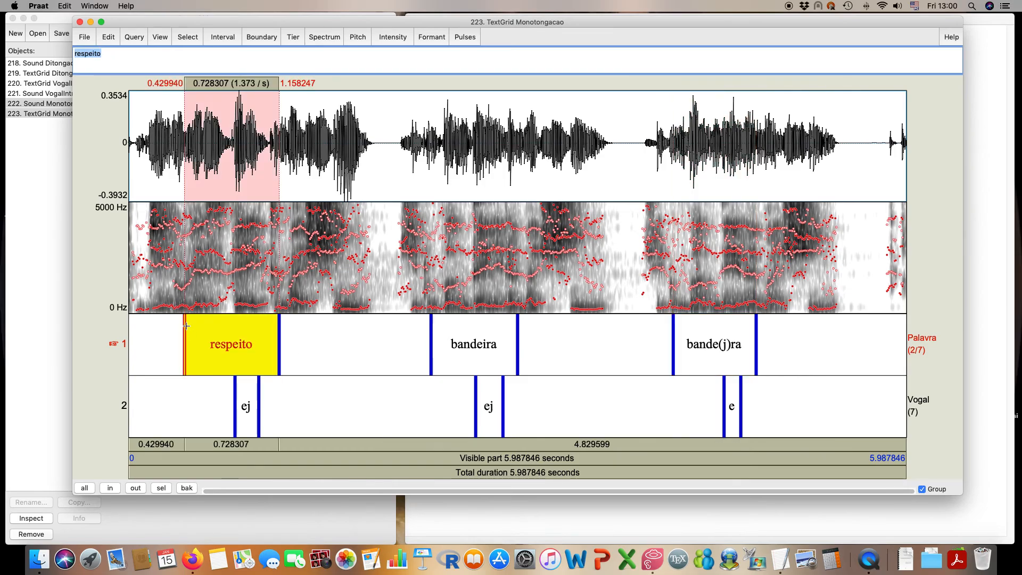
pyautogui.click(161, 487)
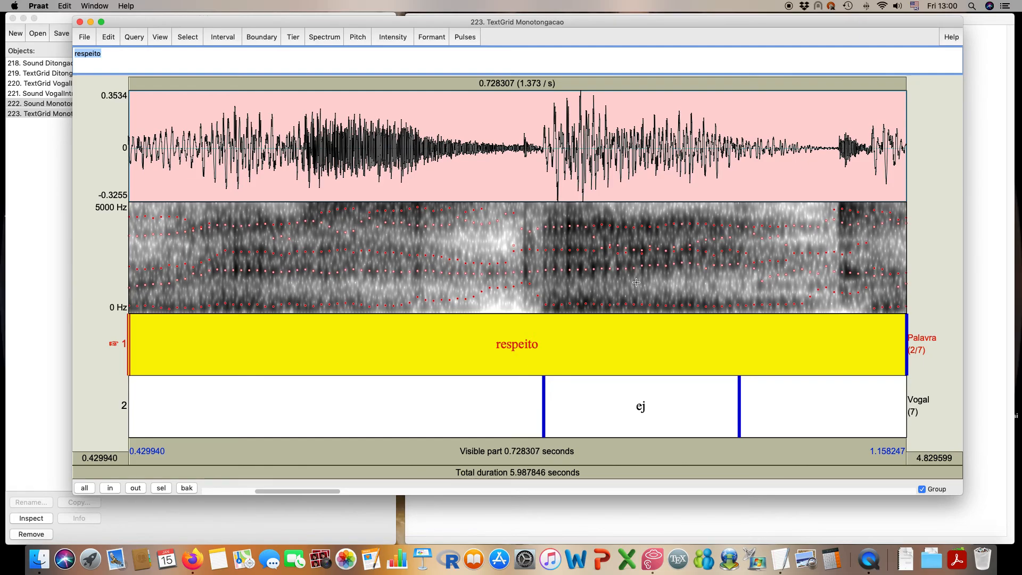
pyautogui.click(628, 268)
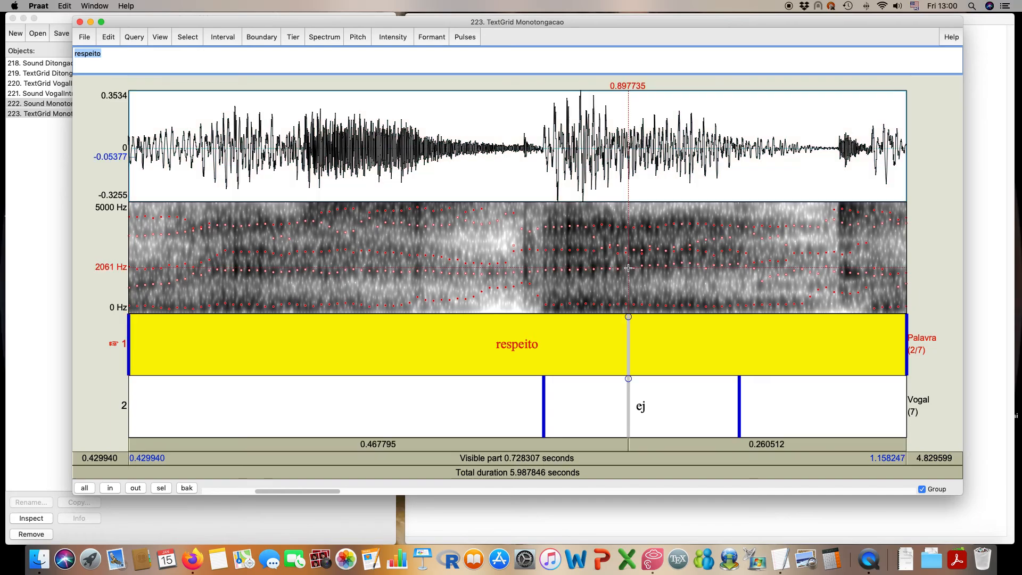
pyautogui.click(615, 270)
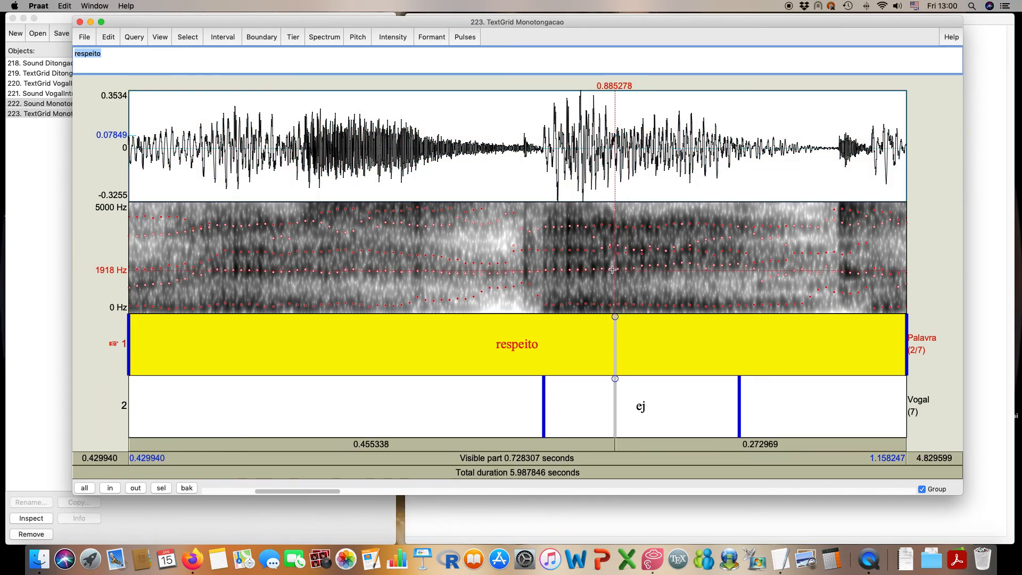
pyautogui.click(612, 268)
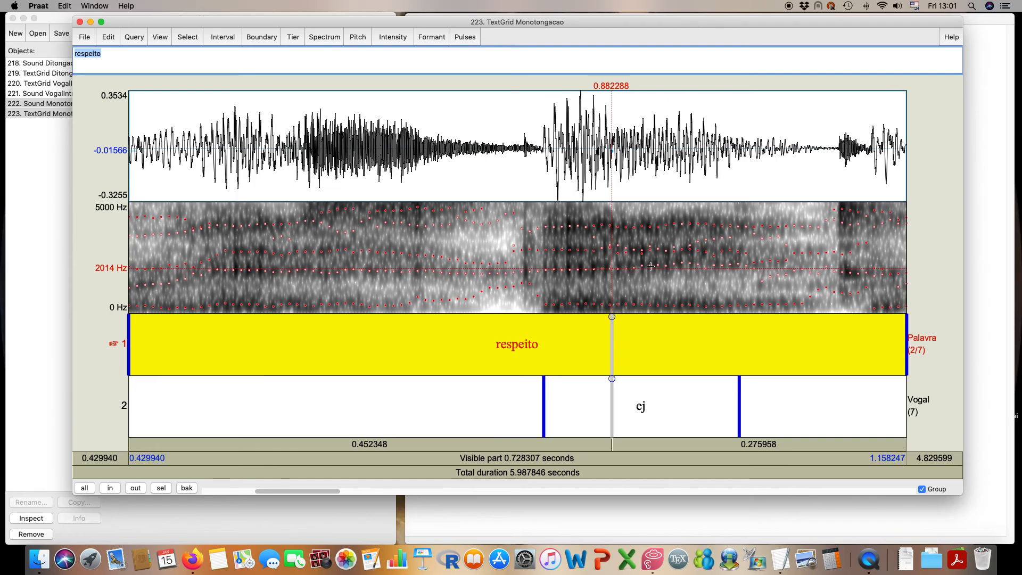
# Step: Hide the formant tracks and play the "ej" interval of "respeito" on the Vogal tier
pyautogui.click(443, 37)
pyautogui.click(444, 52)
pyautogui.click(556, 231)
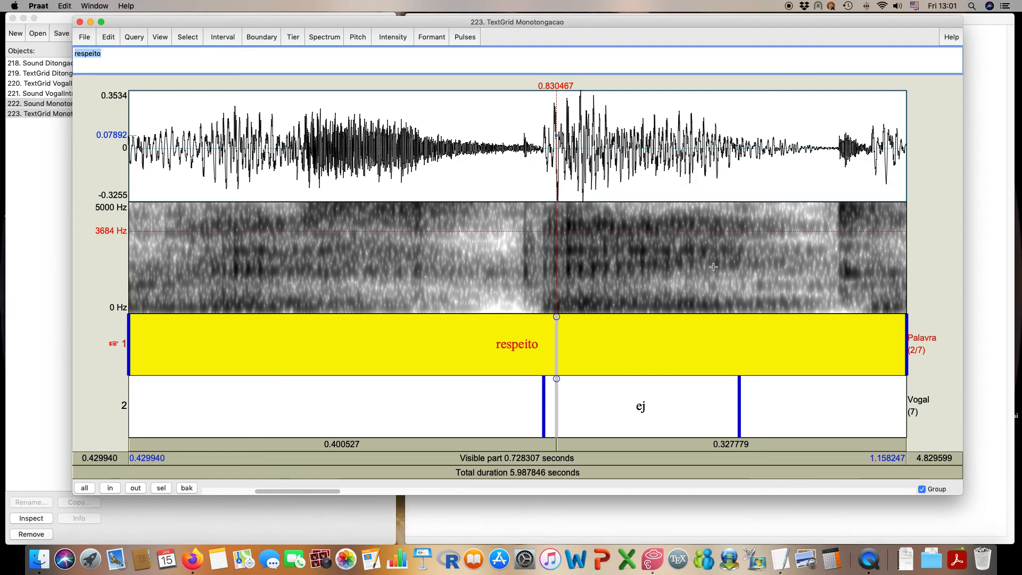
pyautogui.click(713, 416)
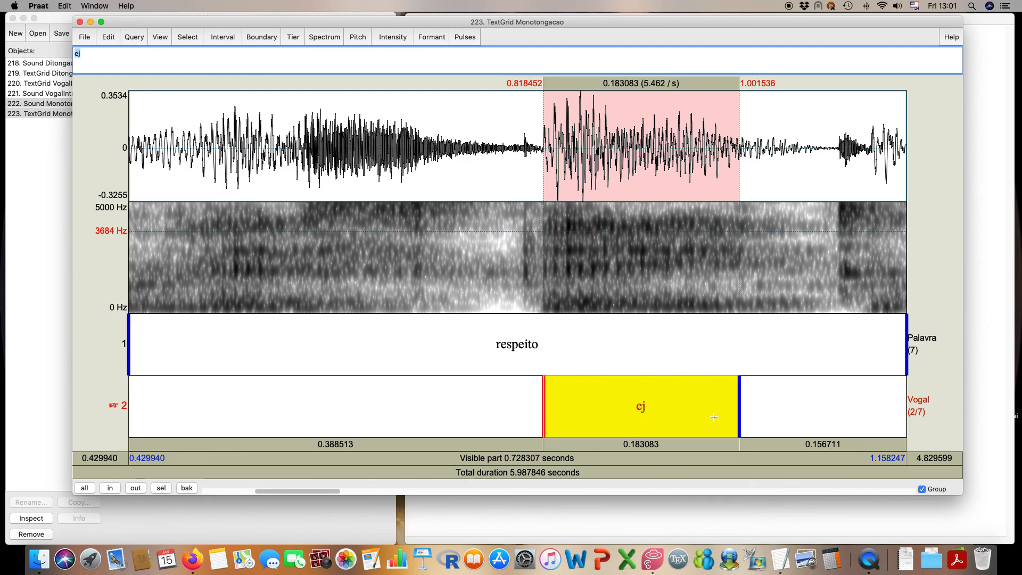
pyautogui.click(670, 441)
# Step: Bring the word "bandeira" into view and play its "ej" interval on the Vogal tier
pyautogui.moveTo(330, 493); pyautogui.dragTo(555, 487)
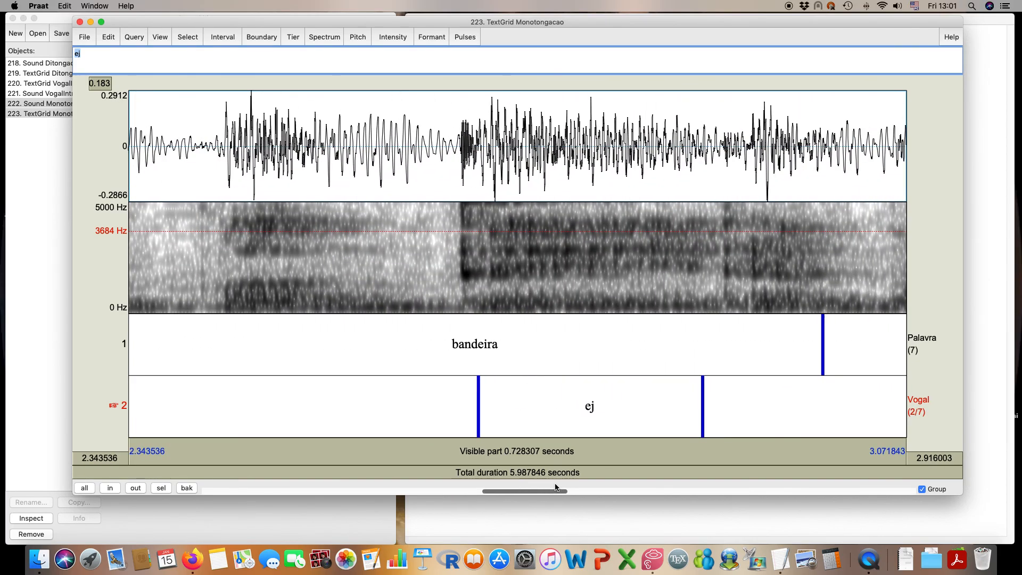
pyautogui.click(547, 432)
pyautogui.click(543, 449)
pyautogui.click(543, 448)
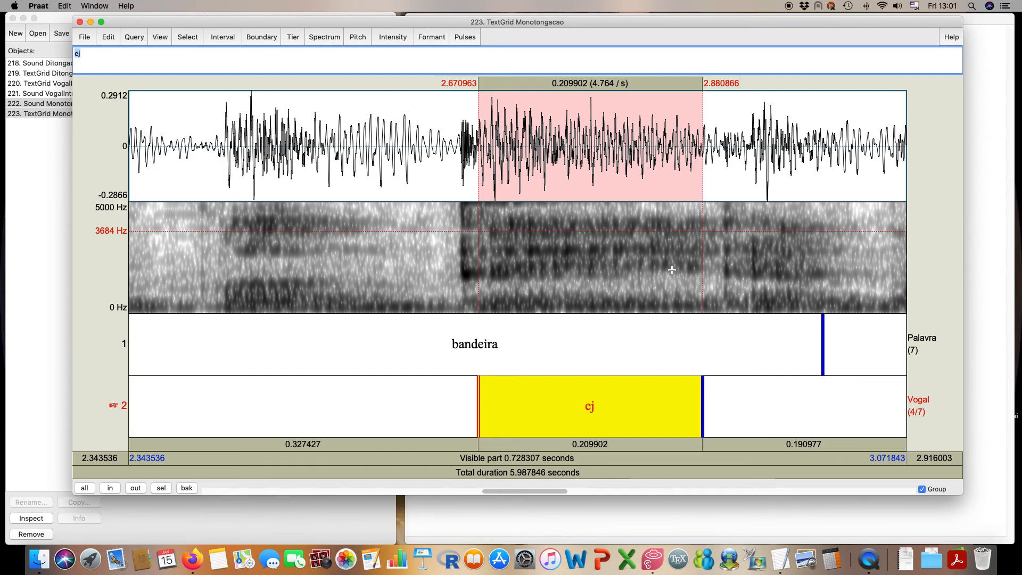
# Step: Show the formant tracks and examine the second formant at the beginning and end of the "ej" vowel in "bandeira"
pyautogui.click(435, 41)
pyautogui.click(437, 50)
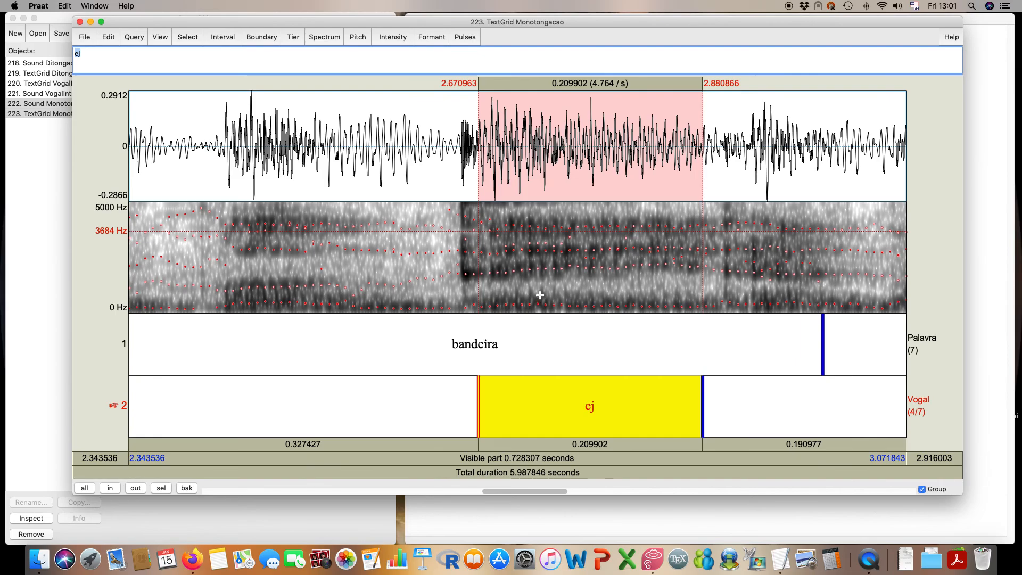
pyautogui.click(516, 272)
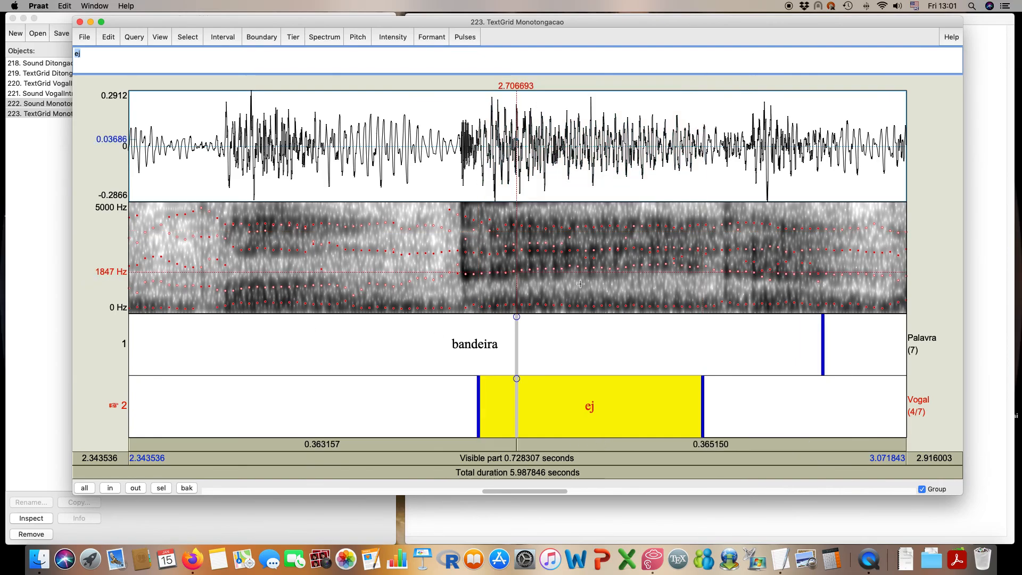
pyautogui.click(650, 264)
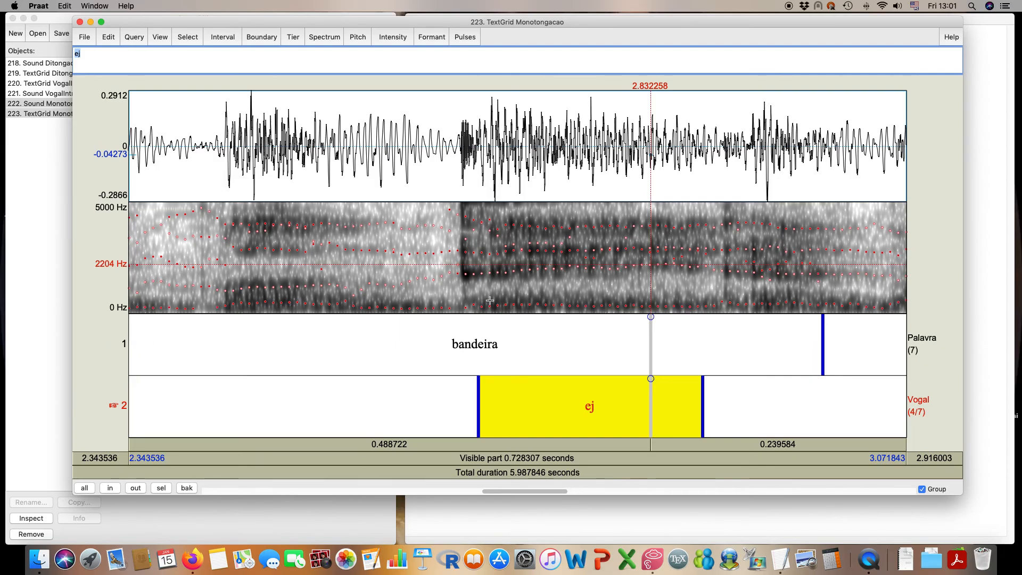
pyautogui.click(516, 252)
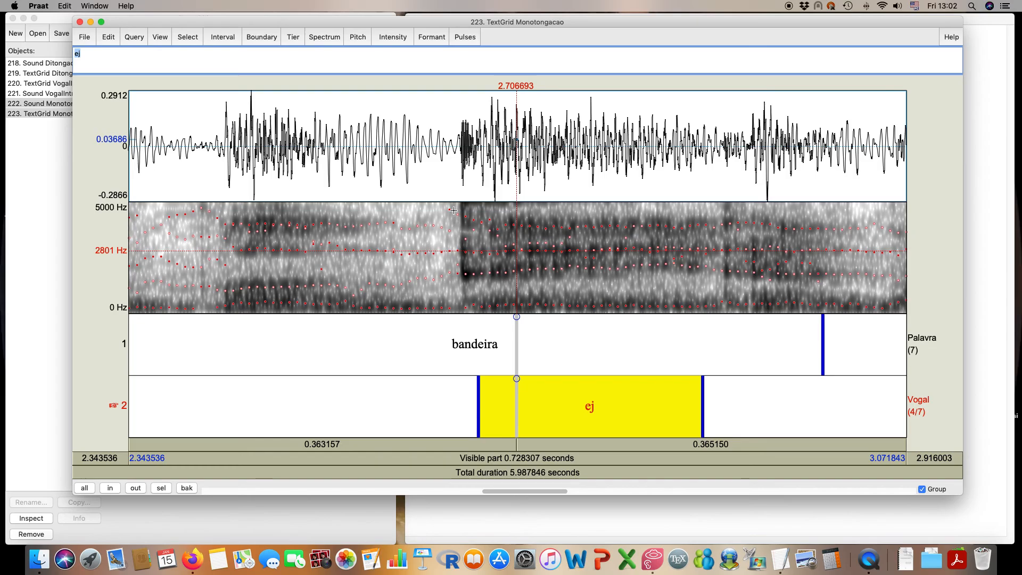
# Step: Set the upper limit of the spectrogram view range to 2500 Hz
pyautogui.click(327, 37)
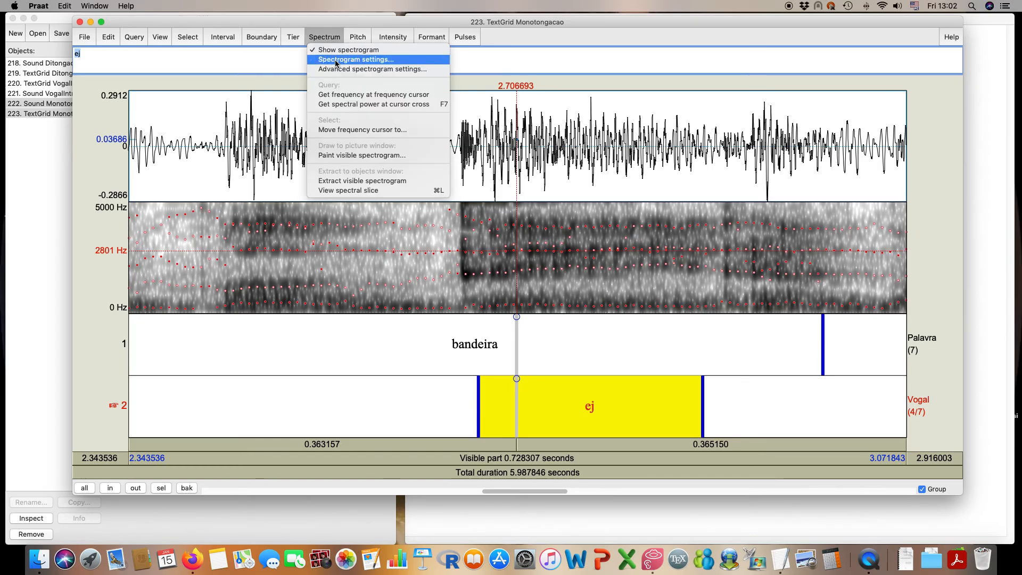
pyautogui.click(335, 60)
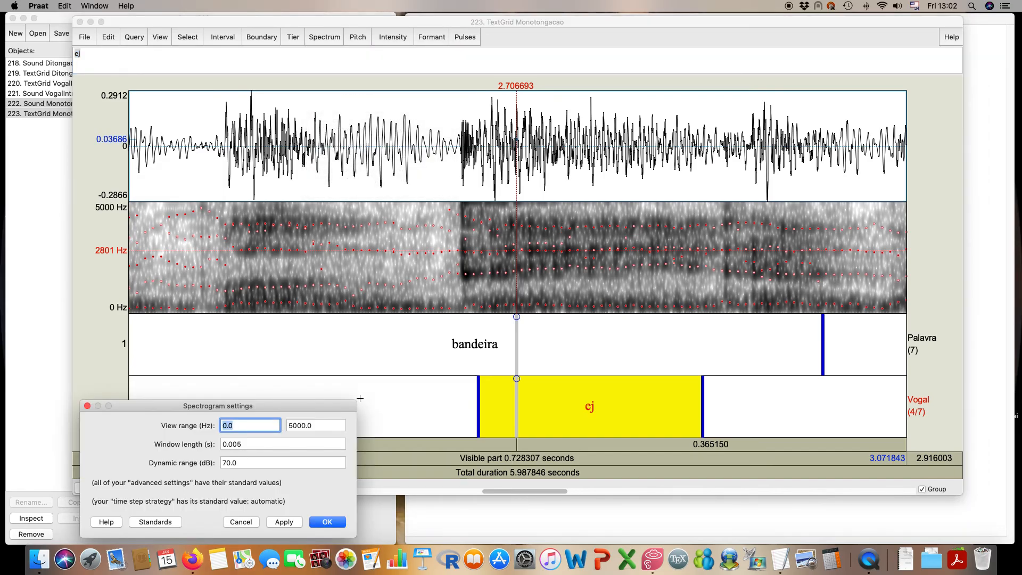
pyautogui.press('Tab')
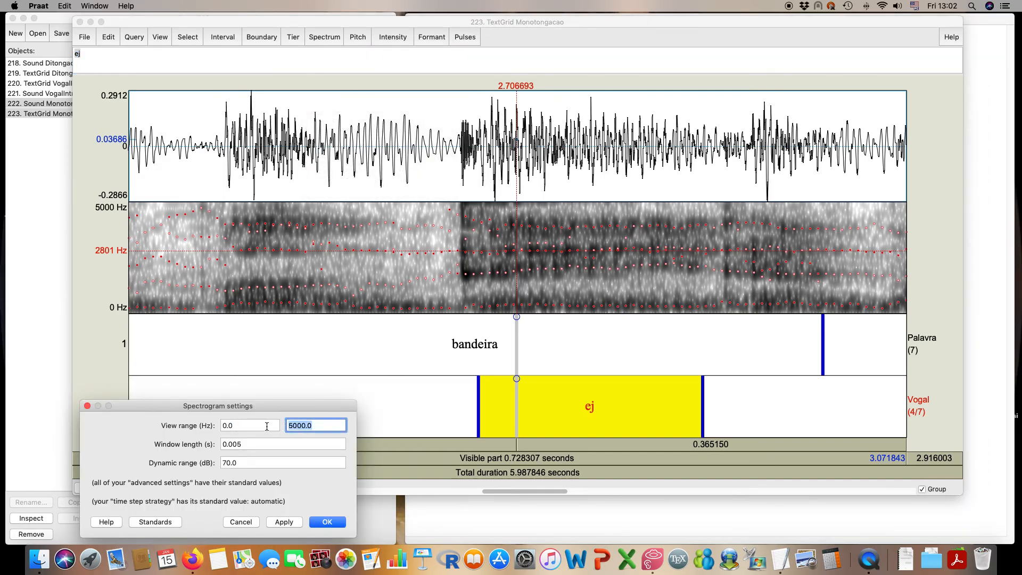
pyautogui.write('2500')
pyautogui.press('Return')
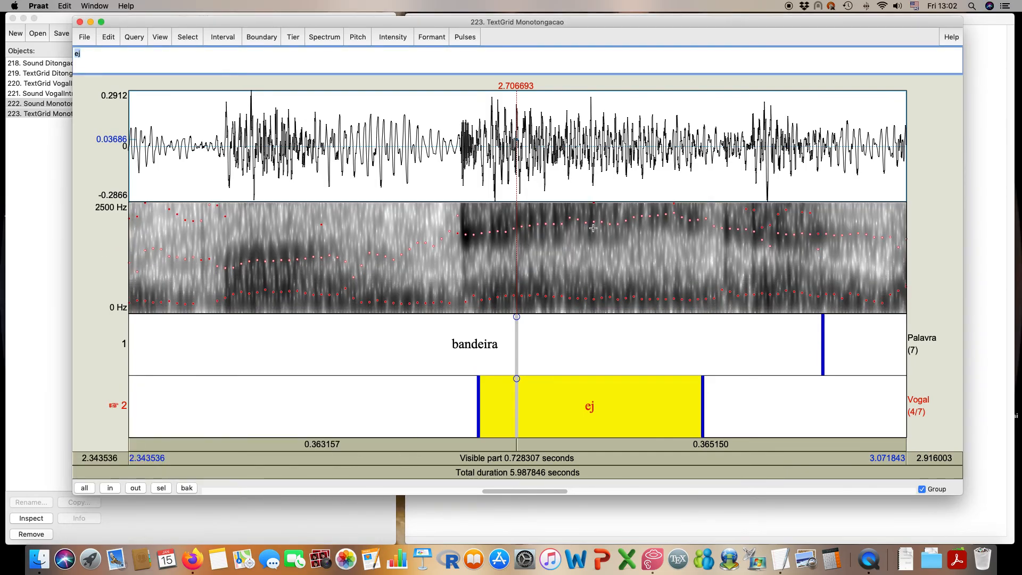
# Step: Compare the second formant in the "ej" of "respeito" with the one in the "e" vowel of "bande(j)ra"
pyautogui.moveTo(530, 491); pyautogui.dragTo(317, 437)
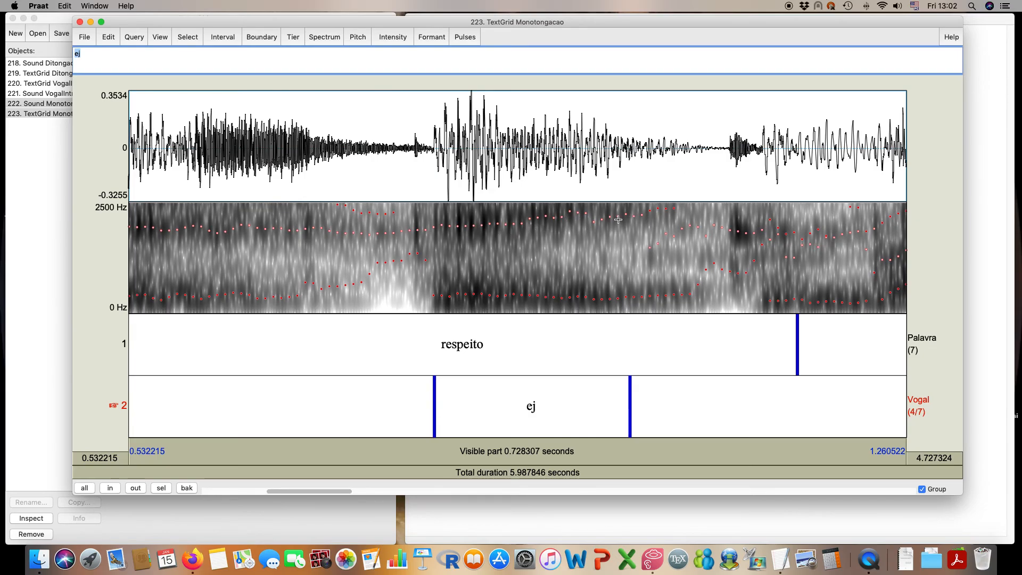
pyautogui.moveTo(336, 491); pyautogui.dragTo(764, 465)
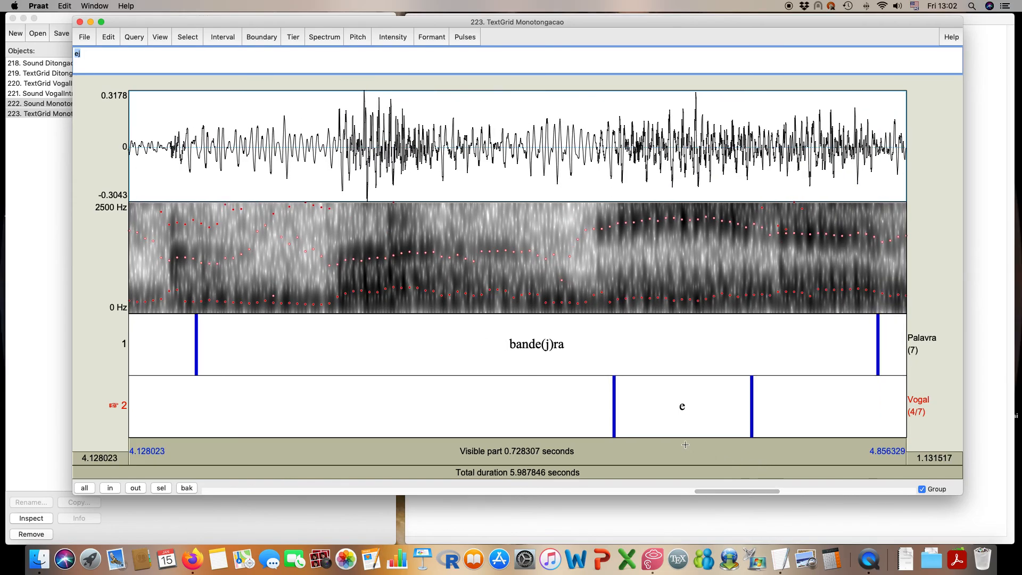
pyautogui.click(666, 426)
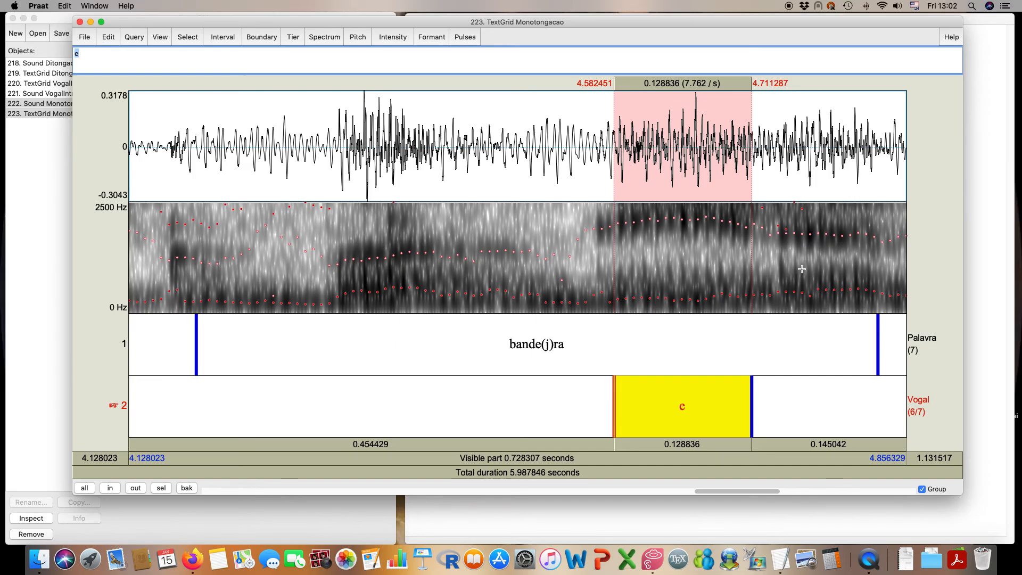
pyautogui.click(702, 225)
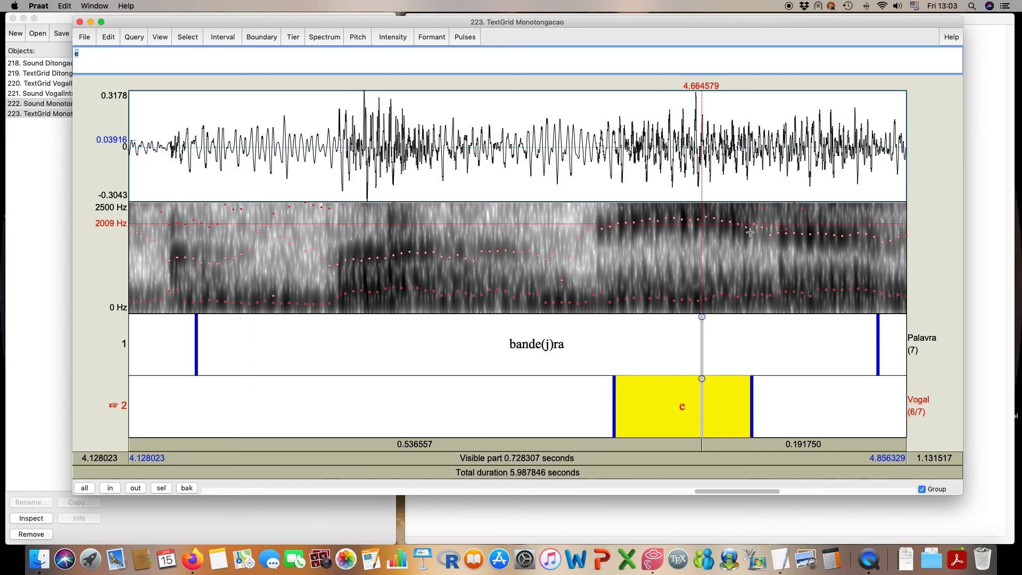
pyautogui.click(690, 254)
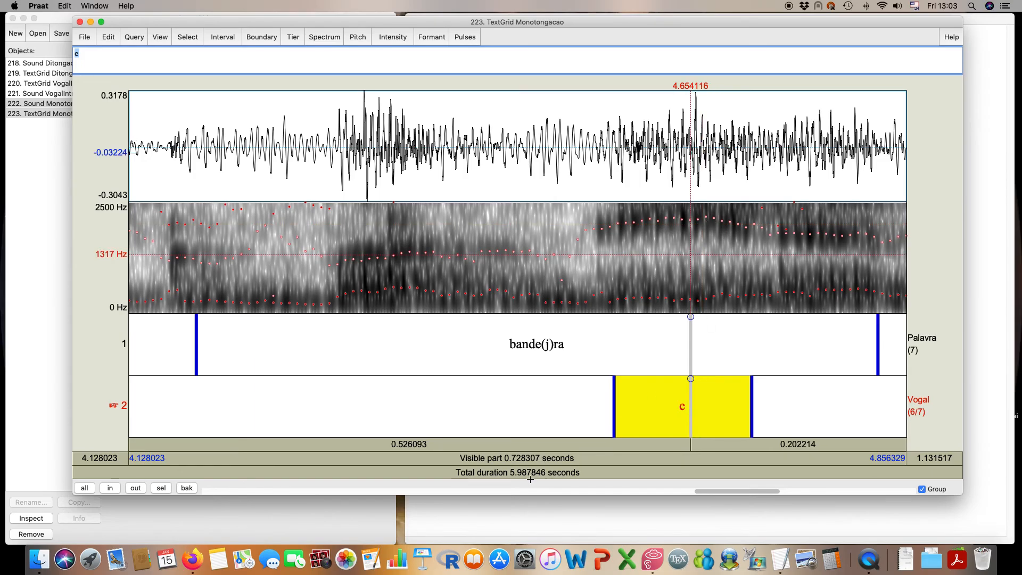
# Step: Return to "bandeira", inspect the second formant in its "ej" vowel and play the "ej" interval
pyautogui.moveTo(709, 488); pyautogui.dragTo(508, 475)
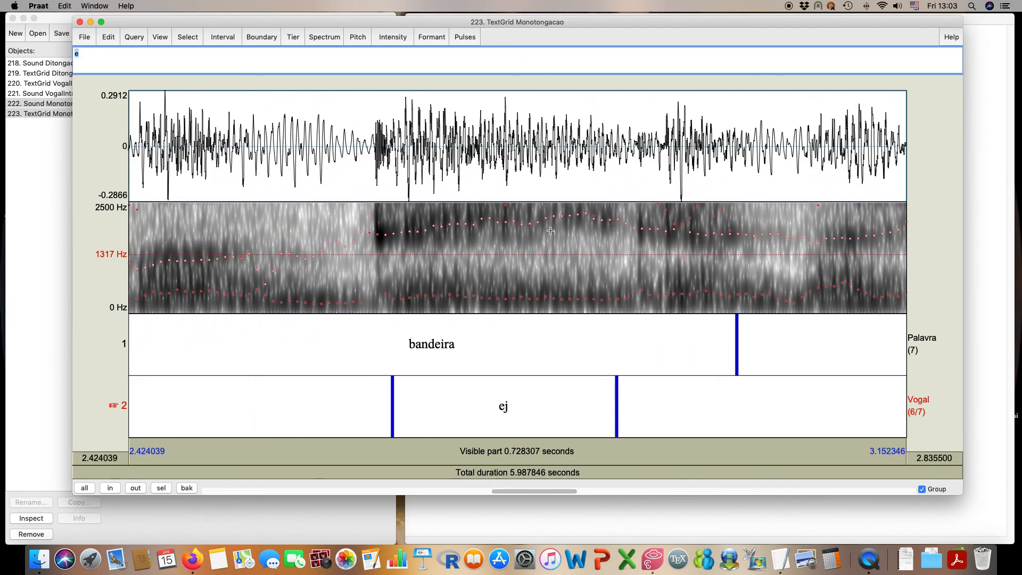
pyautogui.click(450, 227)
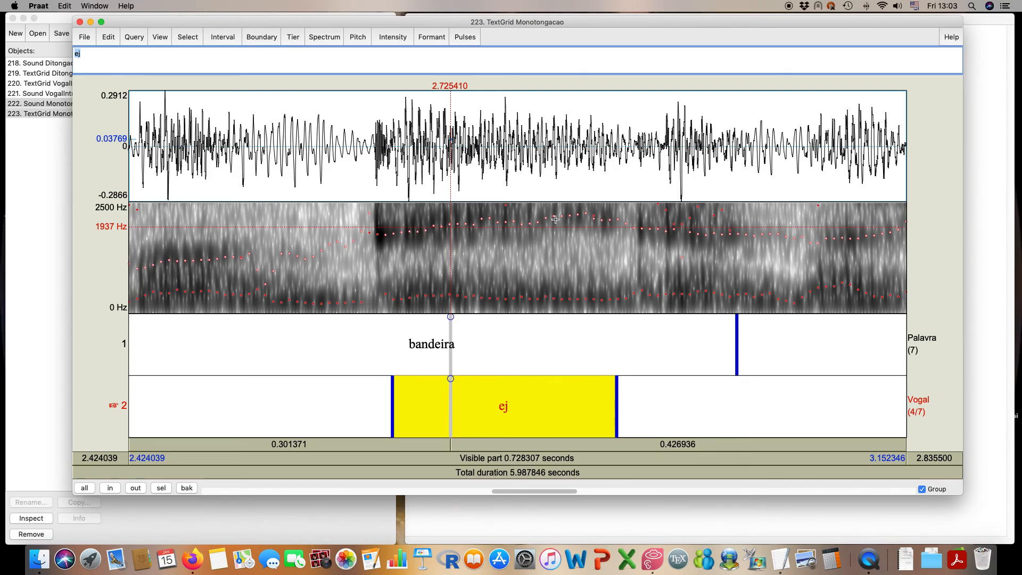
pyautogui.click(547, 420)
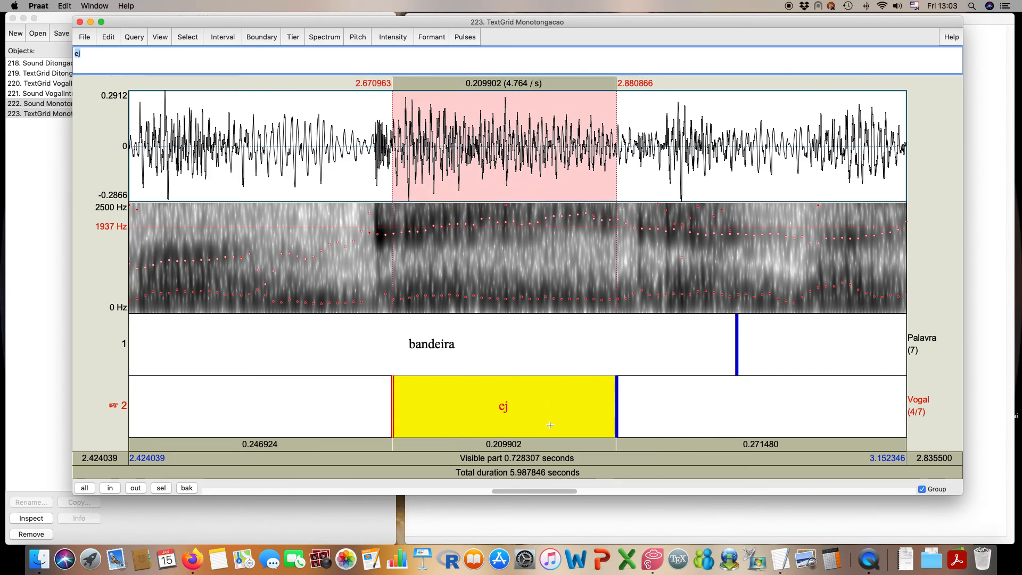
pyautogui.click(563, 446)
pyautogui.click(562, 446)
pyautogui.click(562, 445)
pyautogui.click(562, 445)
pyautogui.click(562, 445)
pyautogui.click(562, 444)
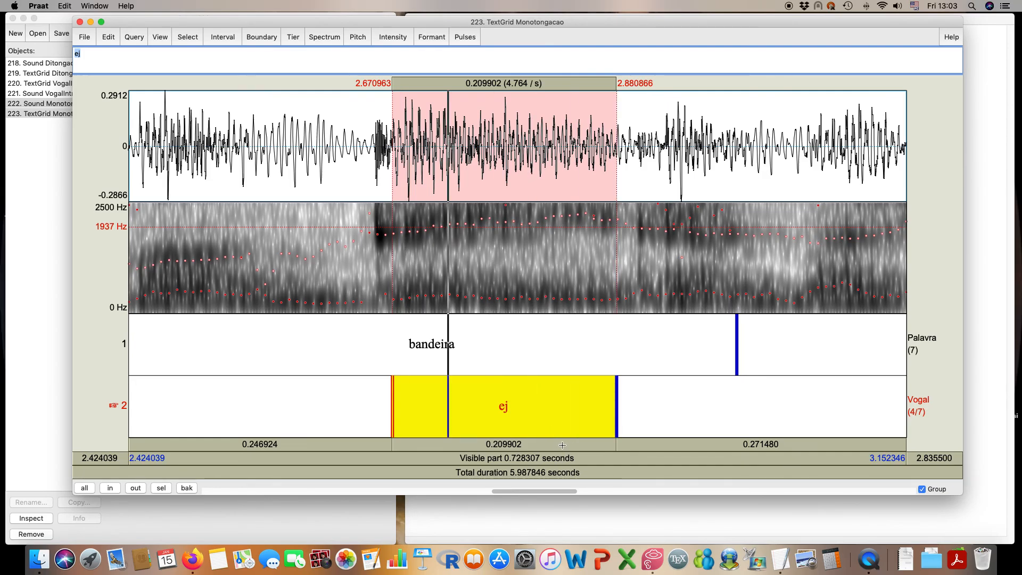
# Step: Measure the mean first formant over the initial portion of the "ej" vowel in "bandeira"
pyautogui.moveTo(470, 232); pyautogui.dragTo(379, 253)
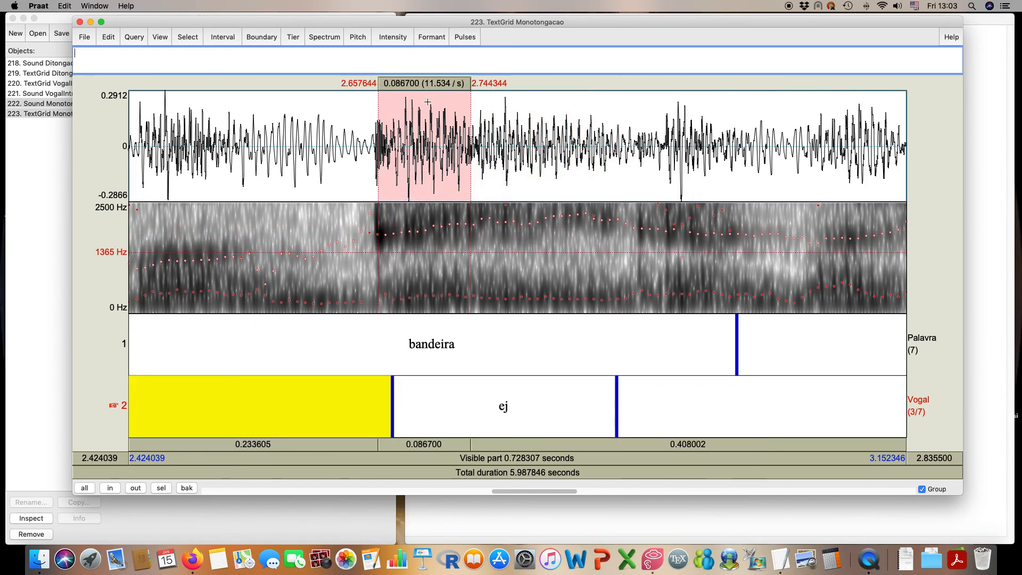
pyautogui.click(433, 39)
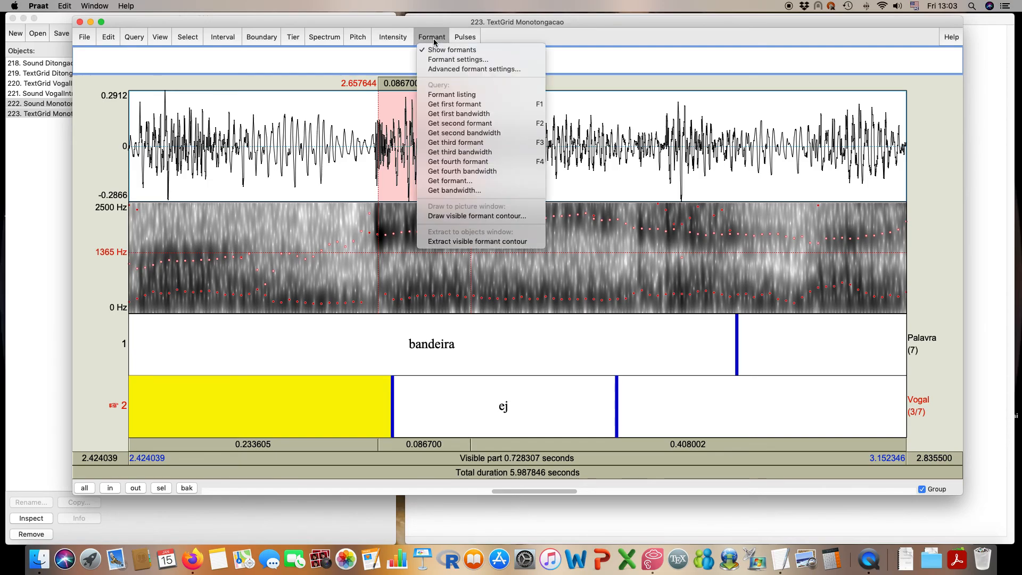
pyautogui.click(454, 104)
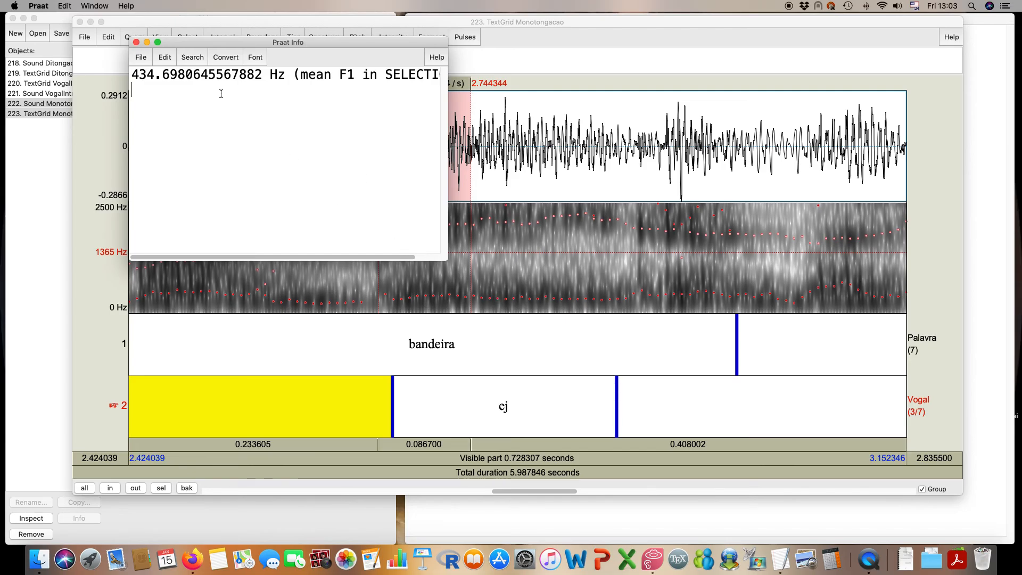
pyautogui.click(136, 42)
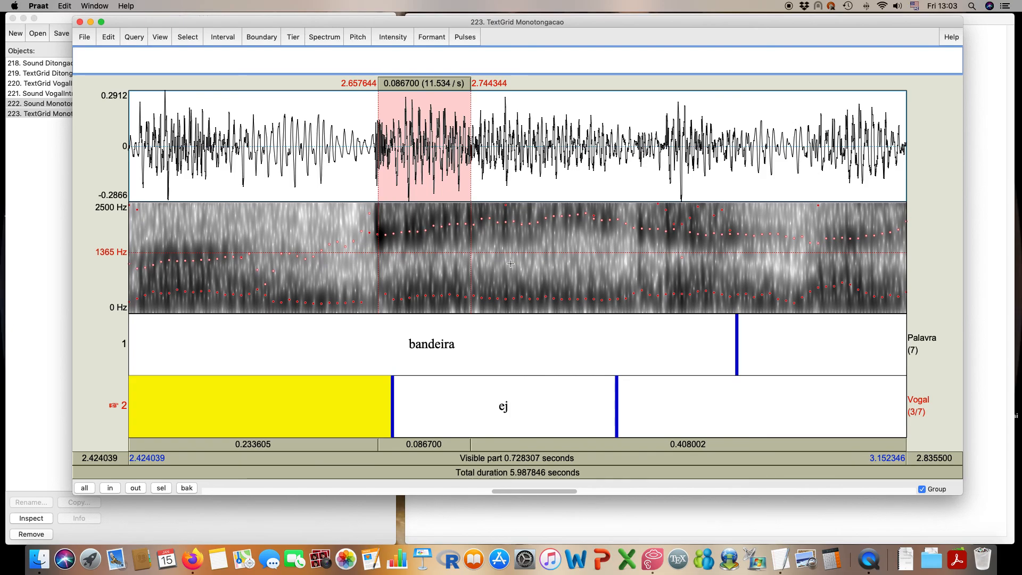
# Step: Measure the mean first formant over the final portion of the "ej" vowel in "bandeira"
pyautogui.moveTo(483, 226); pyautogui.dragTo(611, 245)
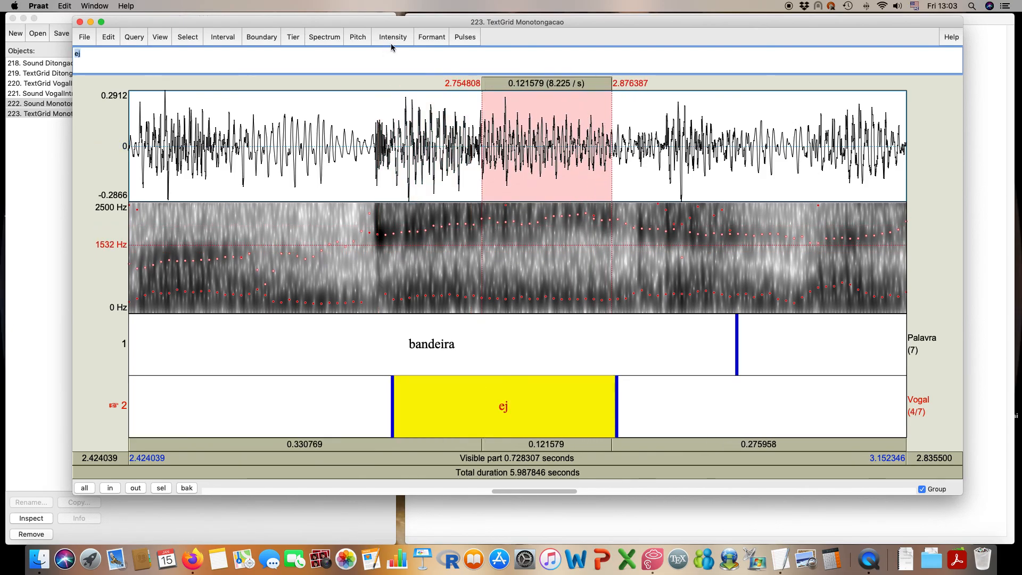
pyautogui.click(431, 37)
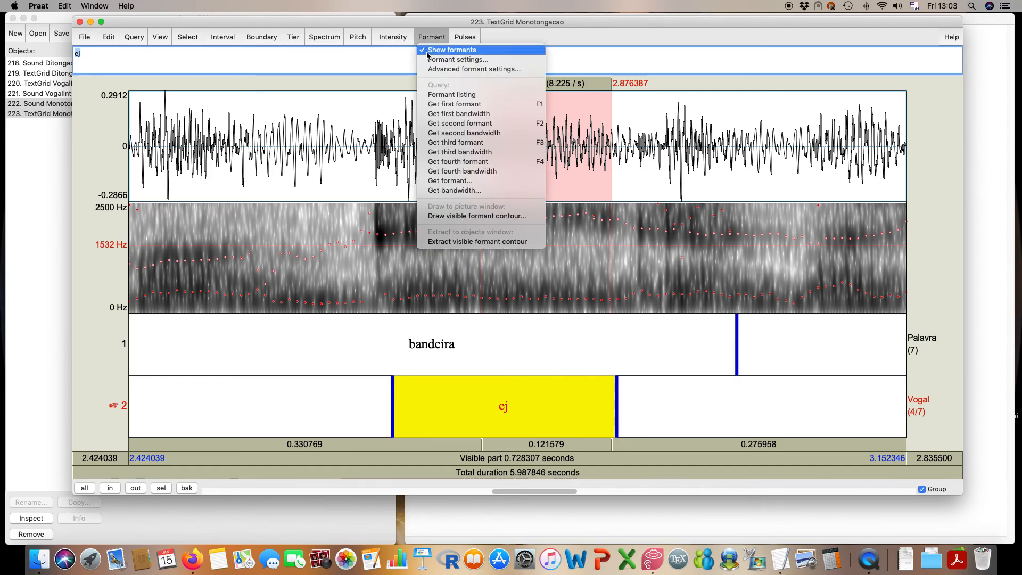
pyautogui.click(444, 104)
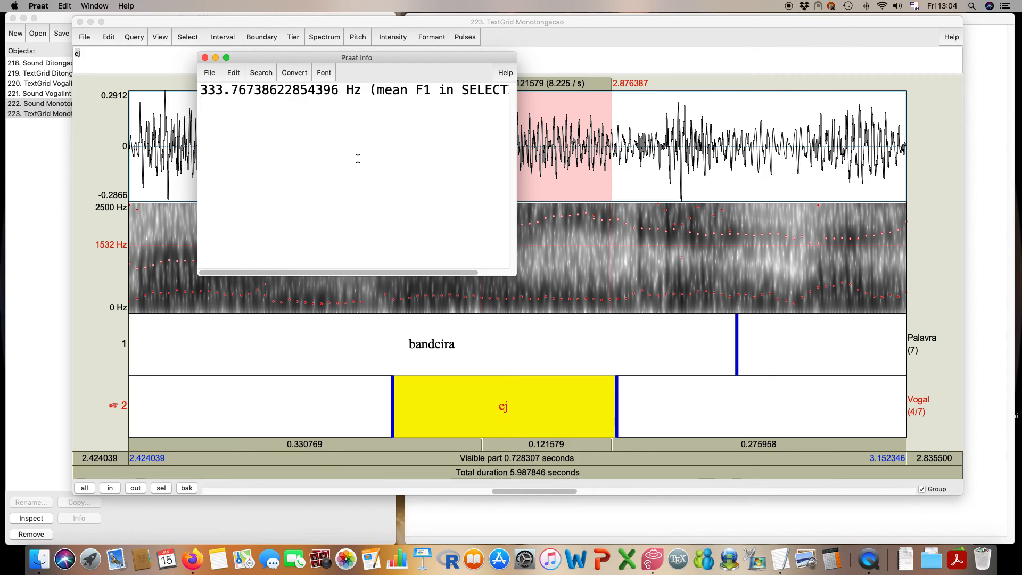
pyautogui.click(215, 58)
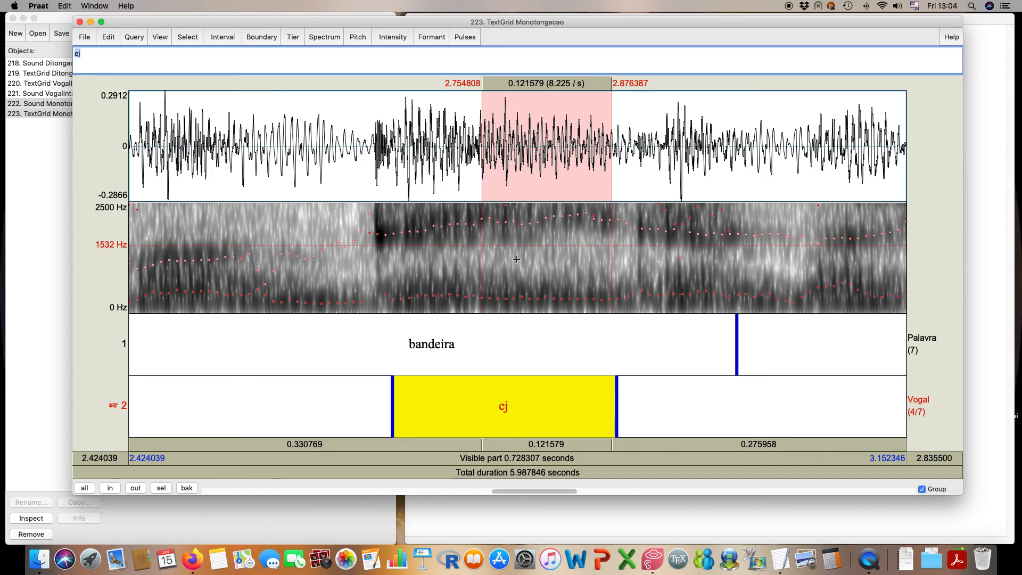
# Step: Measure the mean second formant over the initial portion of the "ej" vowel in "bandeira"
pyautogui.moveTo(384, 244); pyautogui.dragTo(480, 250)
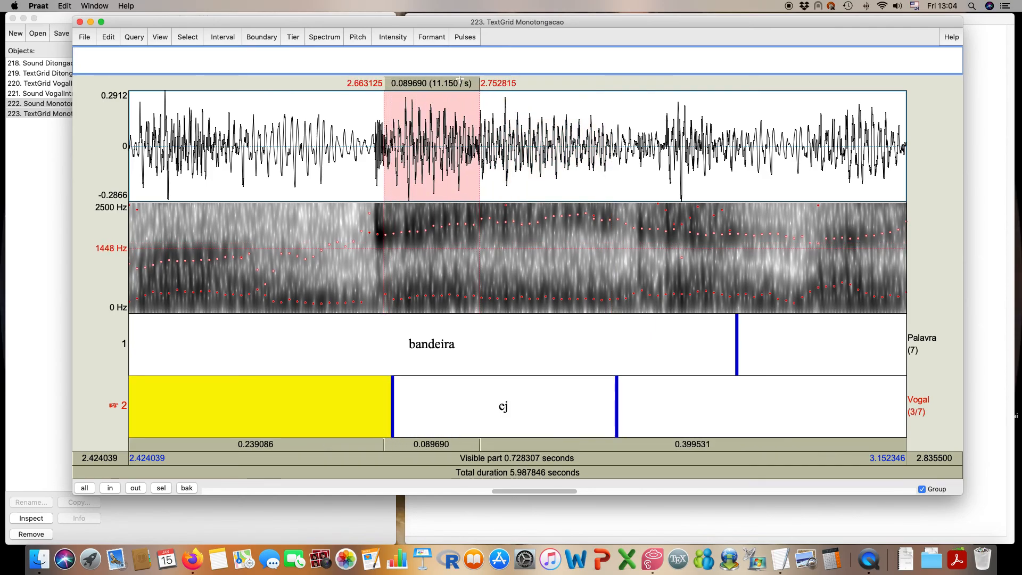
pyautogui.click(445, 39)
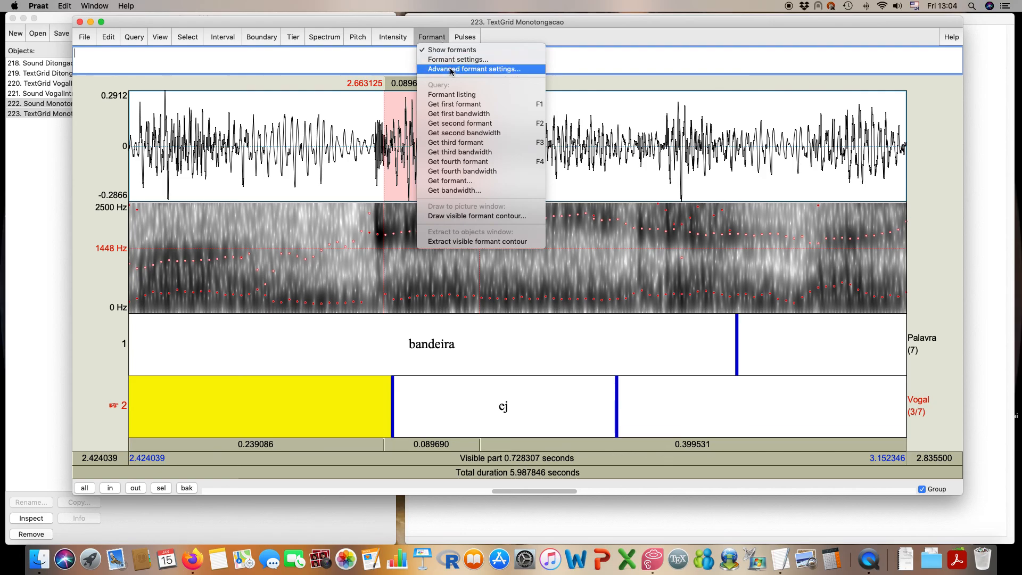
pyautogui.click(468, 124)
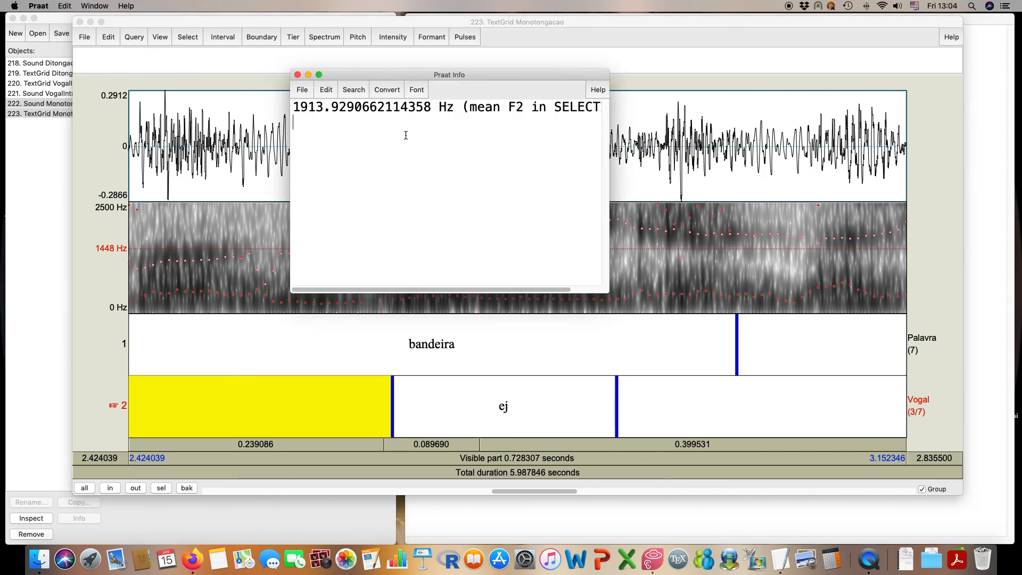
pyautogui.click(297, 75)
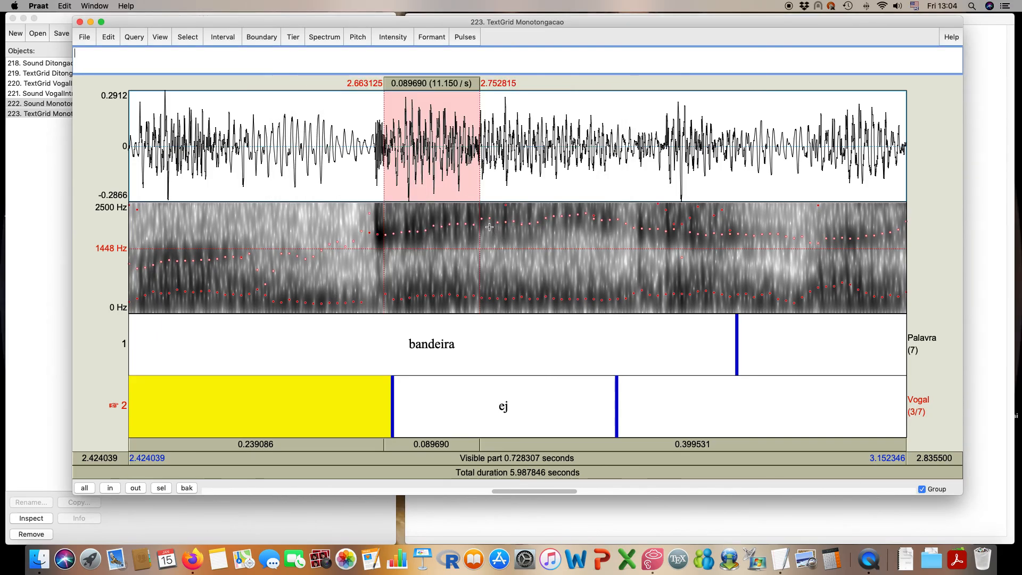
# Step: Measure the mean second formant over the final portion of the "ej" vowel in "bandeira"
pyautogui.moveTo(487, 226); pyautogui.dragTo(614, 226)
pyautogui.click(424, 39)
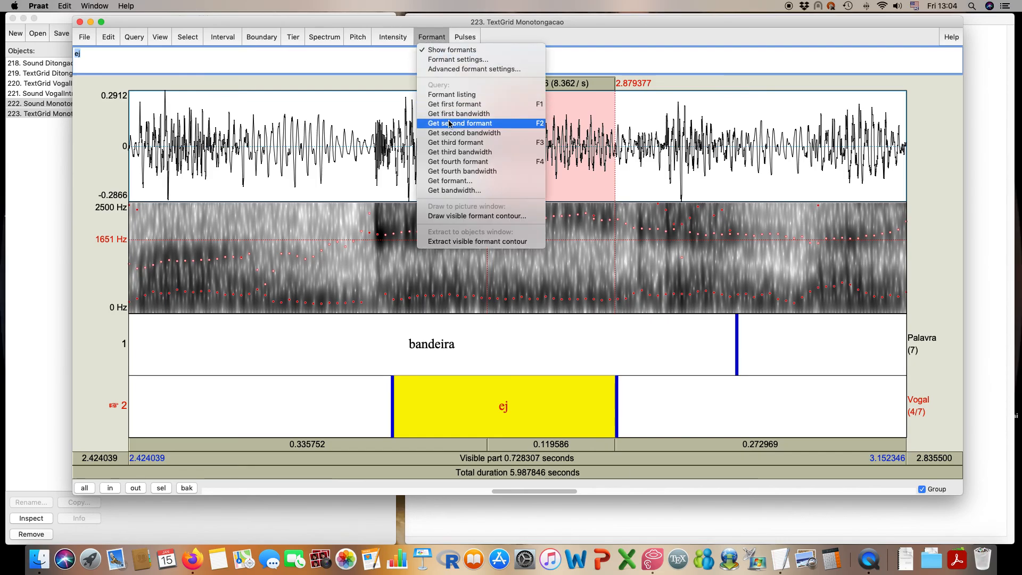
pyautogui.click(464, 126)
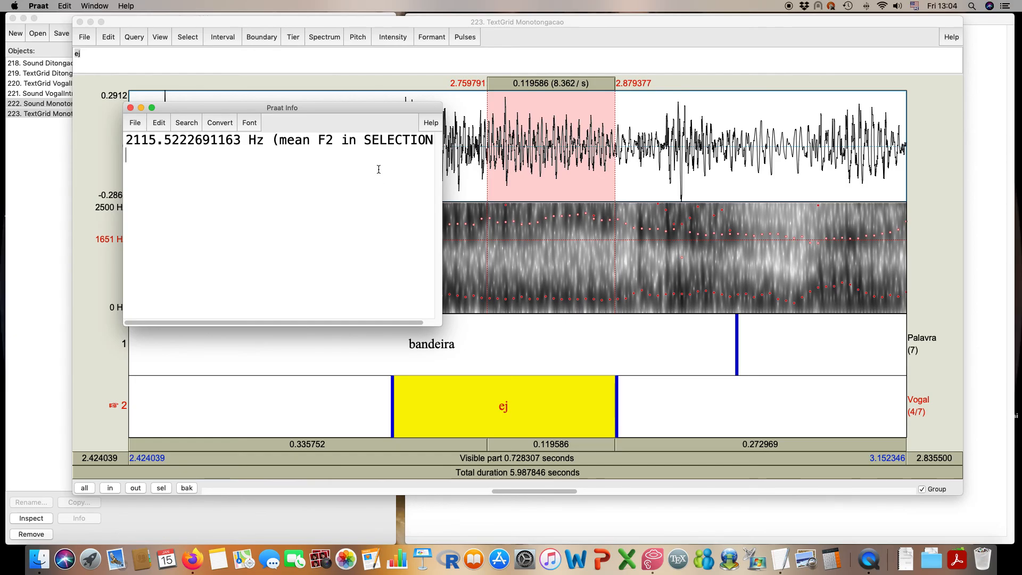
pyautogui.click(131, 108)
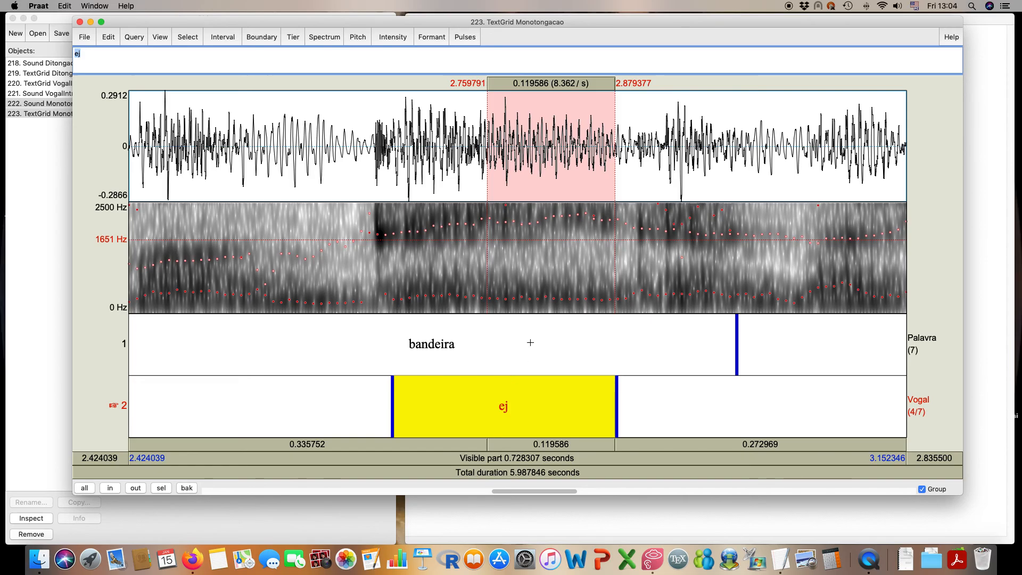
# Step: Replace the Monotongacao editor with one showing the VogalIntrusivaMGPA sound and TextGrid together, and hide the formant tracks
pyautogui.moveTo(384, 238); pyautogui.dragTo(482, 227)
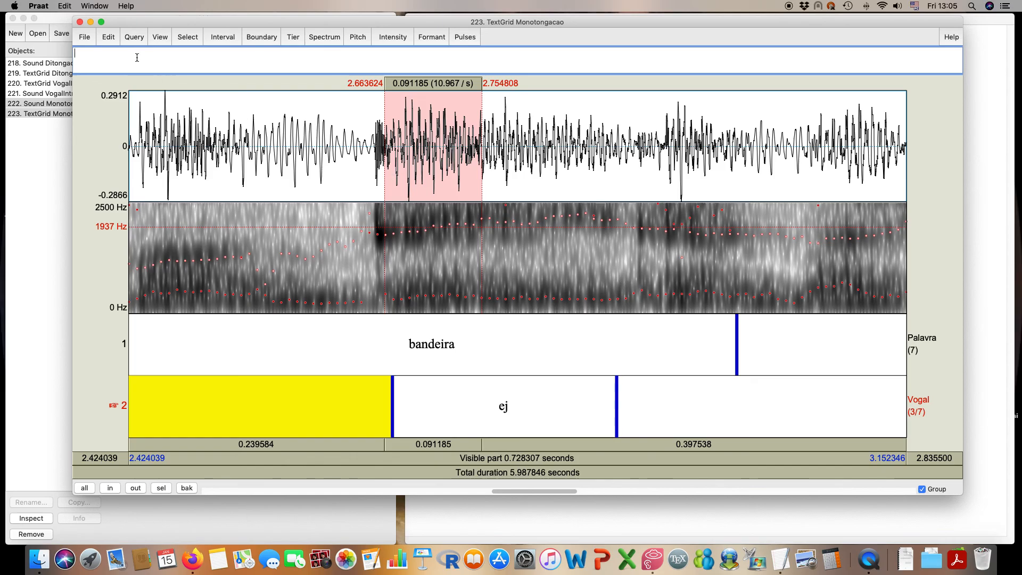
pyautogui.click(80, 21)
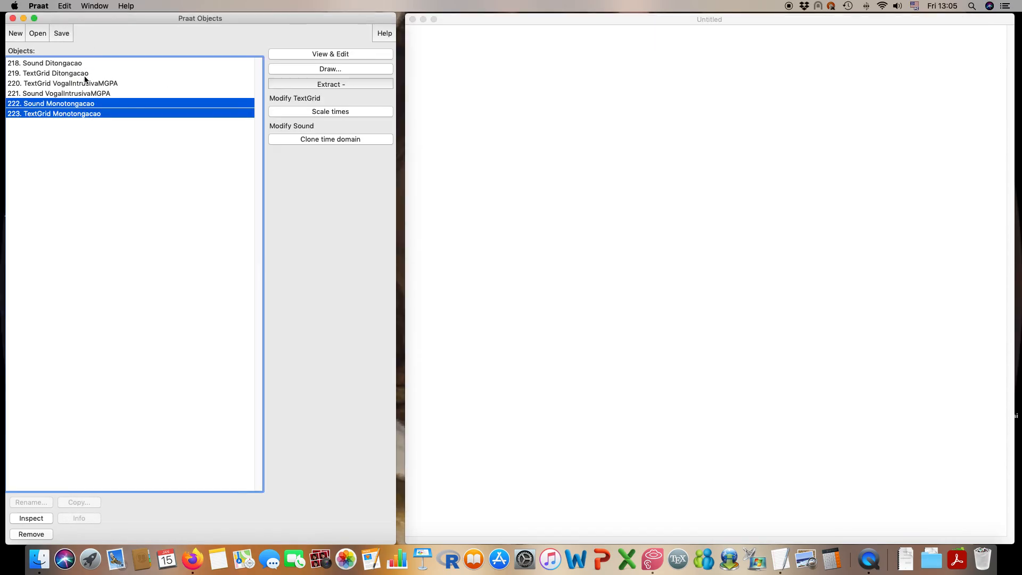
pyautogui.moveTo(83, 85); pyautogui.dragTo(85, 95)
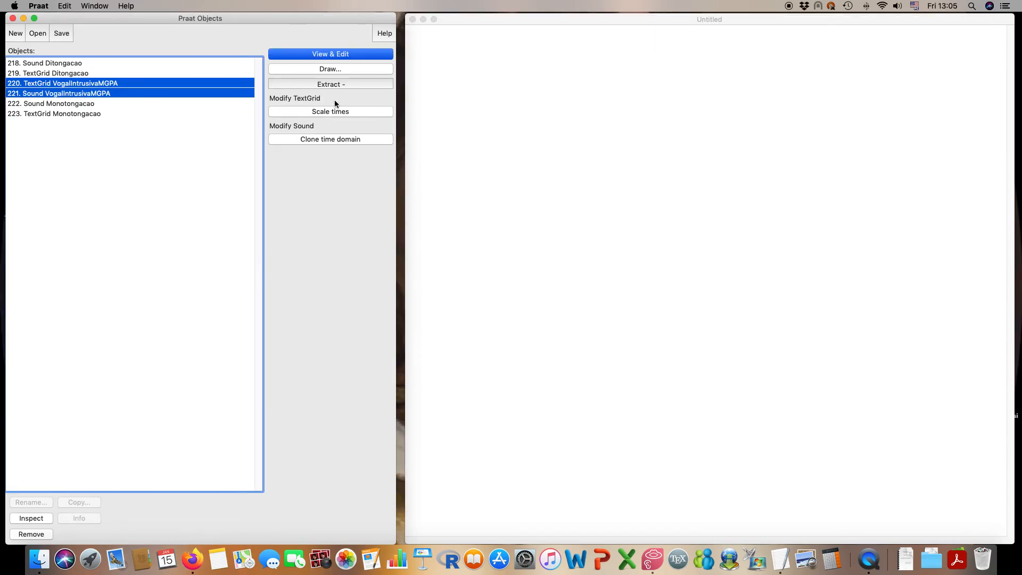
pyautogui.click(328, 55)
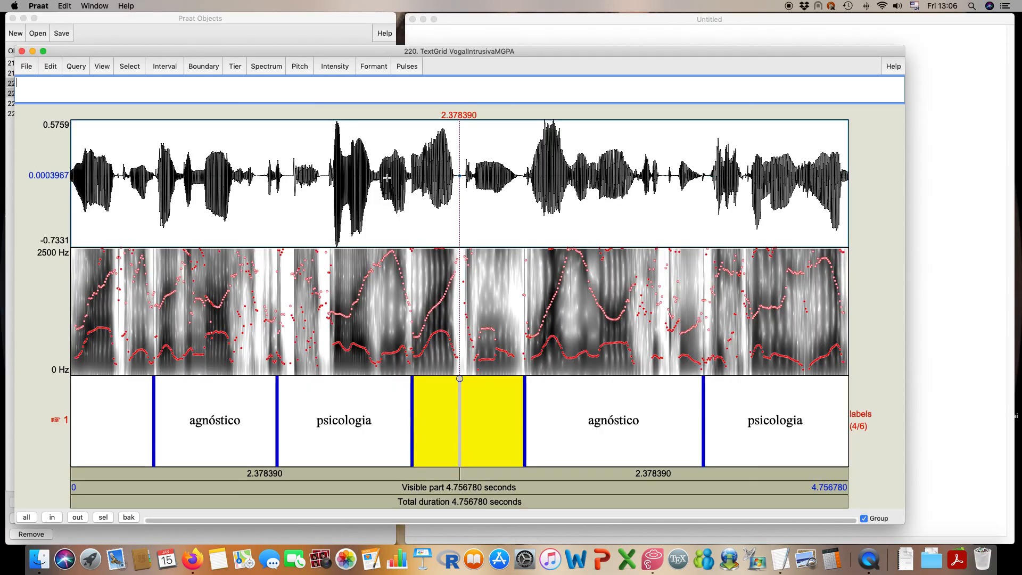
pyautogui.click(367, 67)
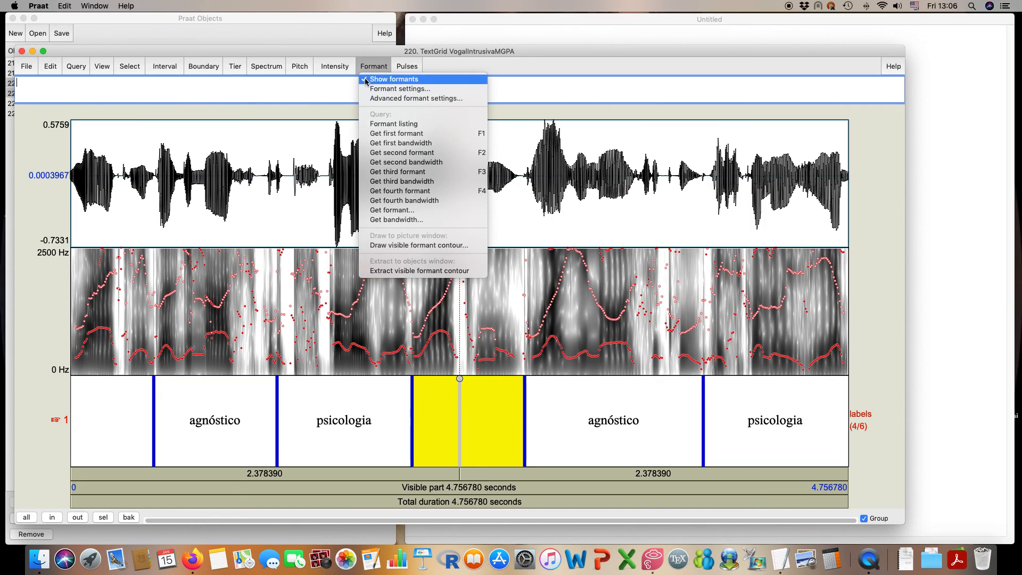
pyautogui.click(365, 80)
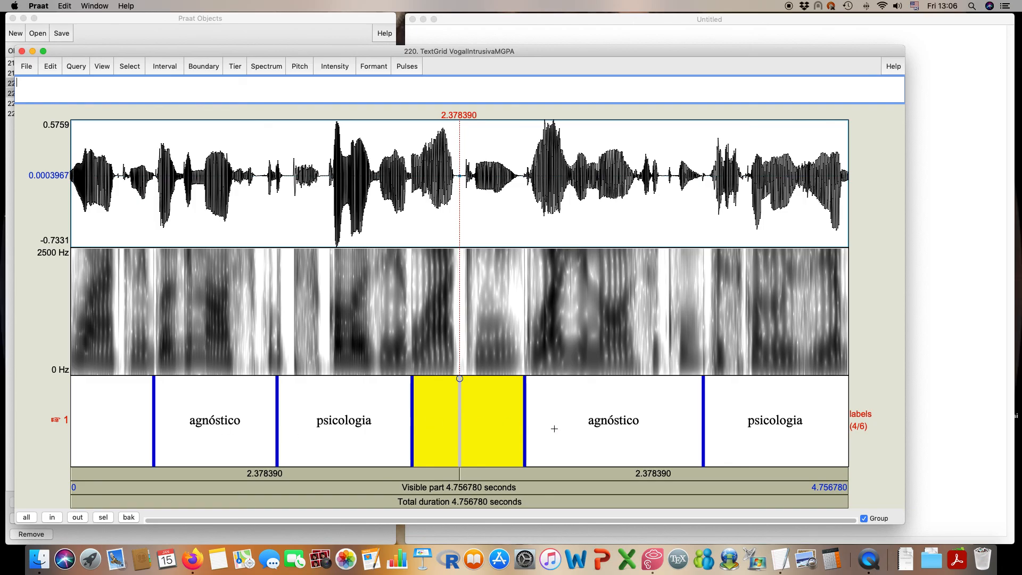
# Step: Play the first "agnóstico"–"psicologia" pair and the second pair to compare the two pronunciations
pyautogui.moveTo(419, 366); pyautogui.dragTo(151, 373)
pyautogui.click(212, 474)
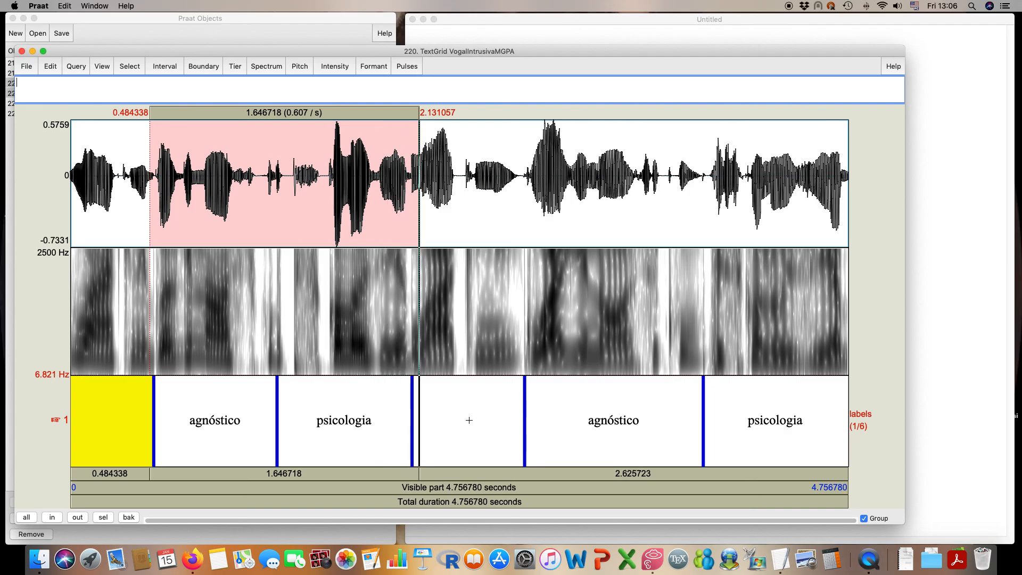
pyautogui.moveTo(535, 405); pyautogui.dragTo(829, 395)
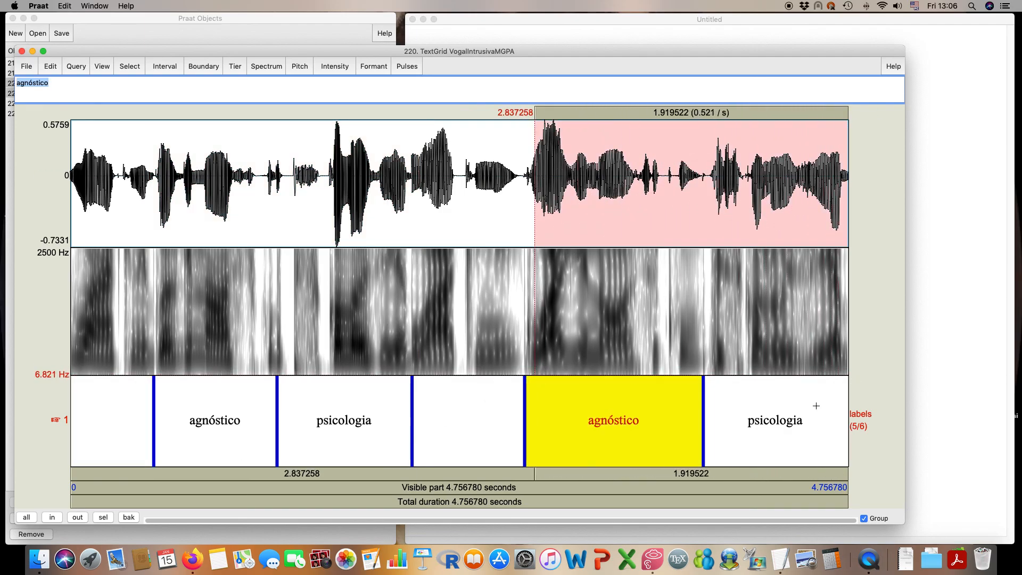
pyautogui.click(750, 475)
# Step: Fit the first "agnóstico" interval to the view and play it
pyautogui.click(201, 442)
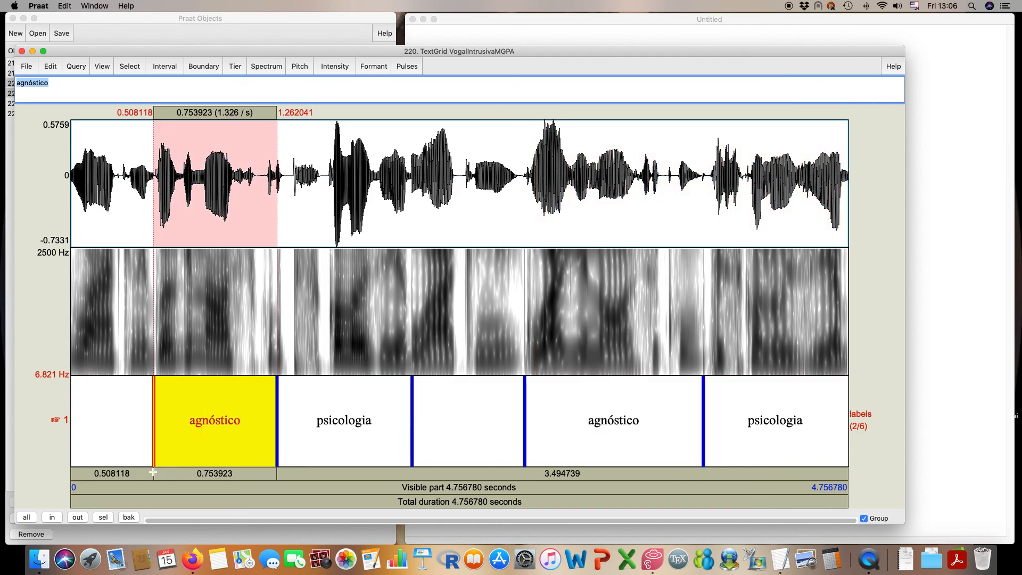
pyautogui.click(105, 517)
pyautogui.click(254, 472)
pyautogui.click(254, 472)
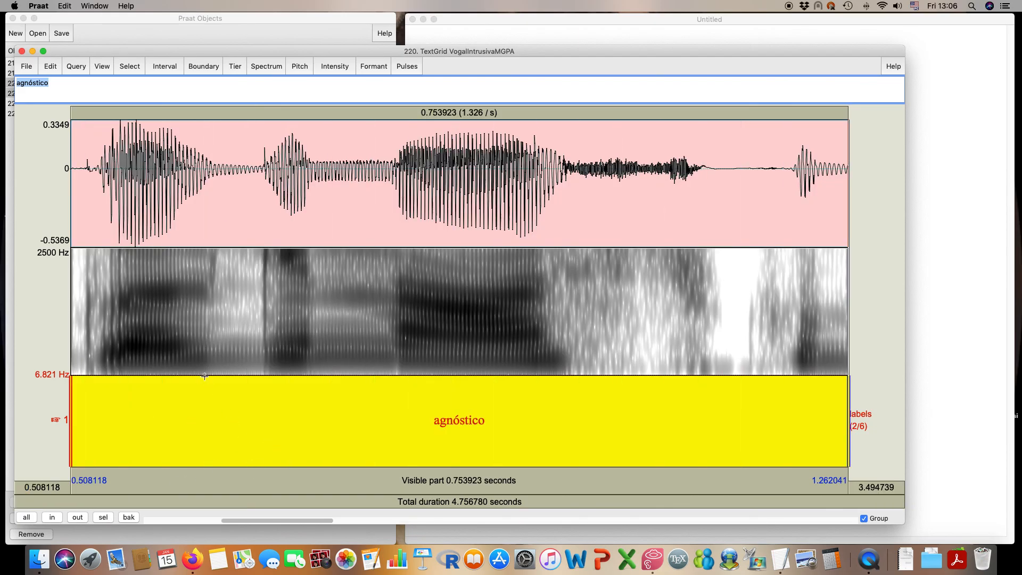
# Step: Play the consonant stretch between the initial and stressed vowels of the first "agnóstico", about 0.18 s long
pyautogui.click(208, 360)
pyautogui.moveTo(209, 360); pyautogui.dragTo(396, 372)
pyautogui.click(373, 475)
pyautogui.click(372, 475)
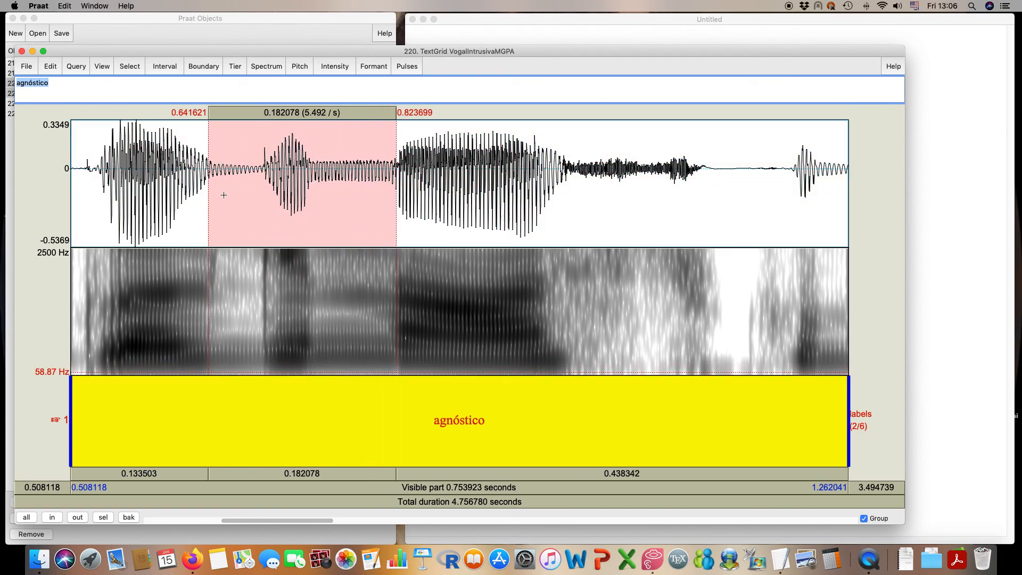
# Step: Mark the "g" closure of the first "agnóstico", about 0.057 s, and play the nasal plus stressed vowel, about 0.23 s
pyautogui.moveTo(212, 179); pyautogui.dragTo(270, 187)
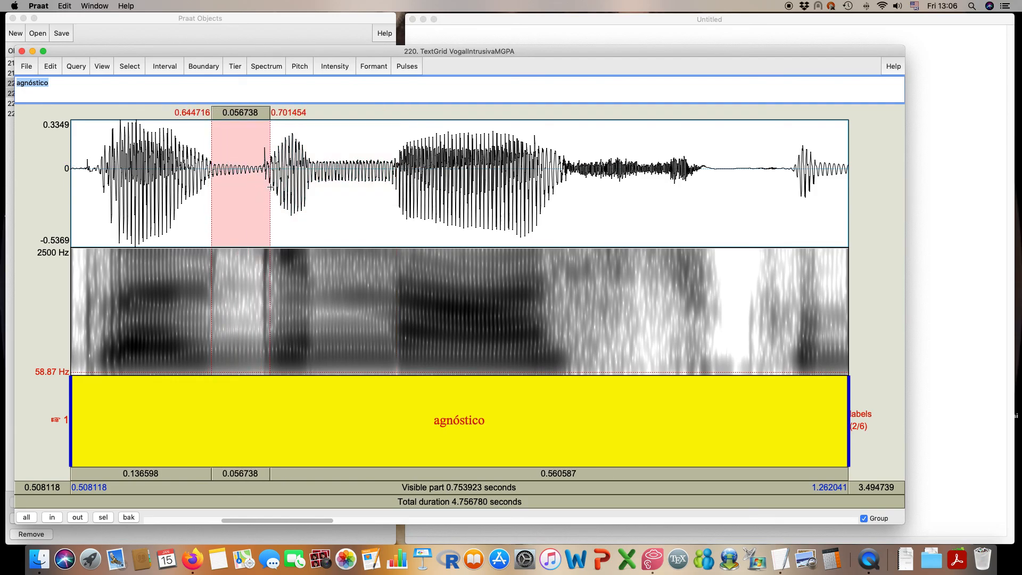
pyautogui.moveTo(313, 321); pyautogui.dragTo(552, 334)
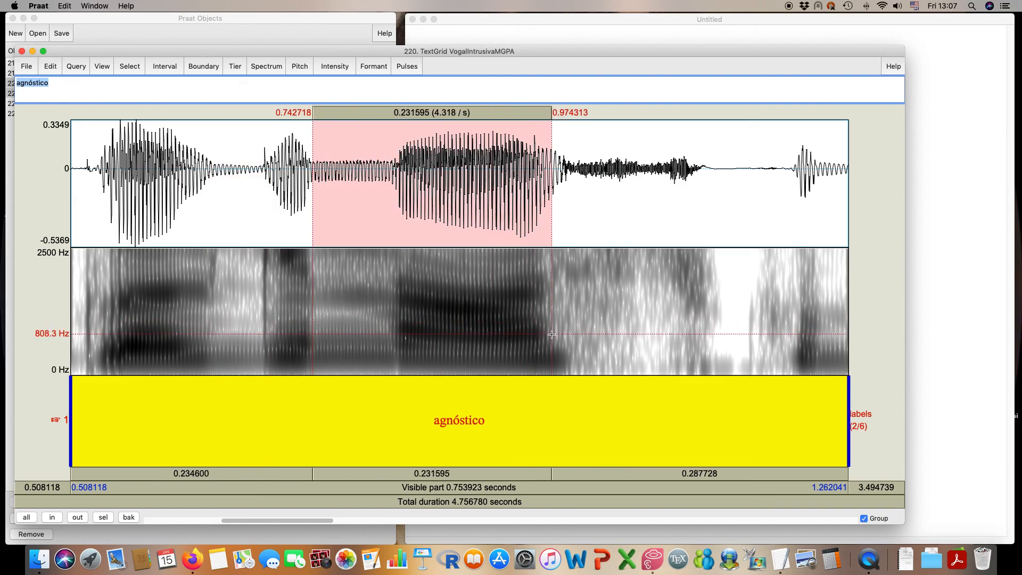
pyautogui.press('Tab')
pyautogui.press('Tab')
# Step: Select the intrusive vowel between "g" and "n" in the first "agnóstico", about 0.04 s long, and show it with its surrounding sounds
pyautogui.click(282, 343)
pyautogui.moveTo(311, 353); pyautogui.dragTo(269, 356)
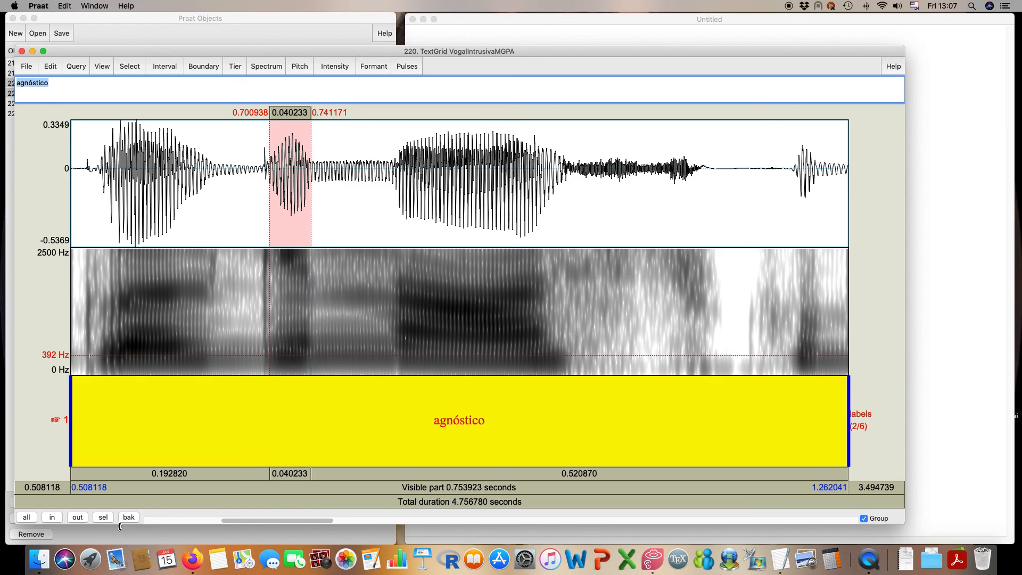
pyautogui.click(103, 517)
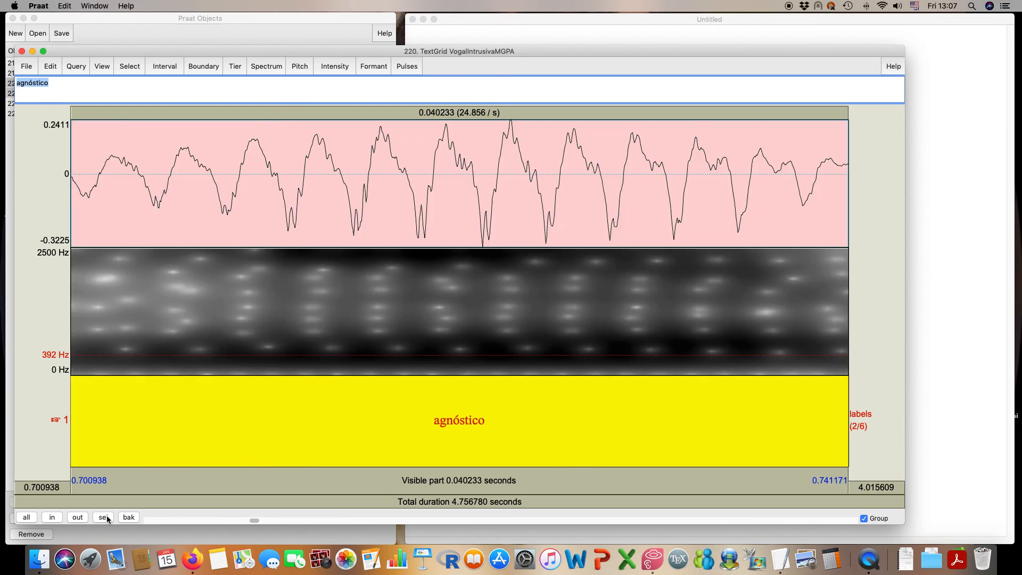
pyautogui.click(78, 517)
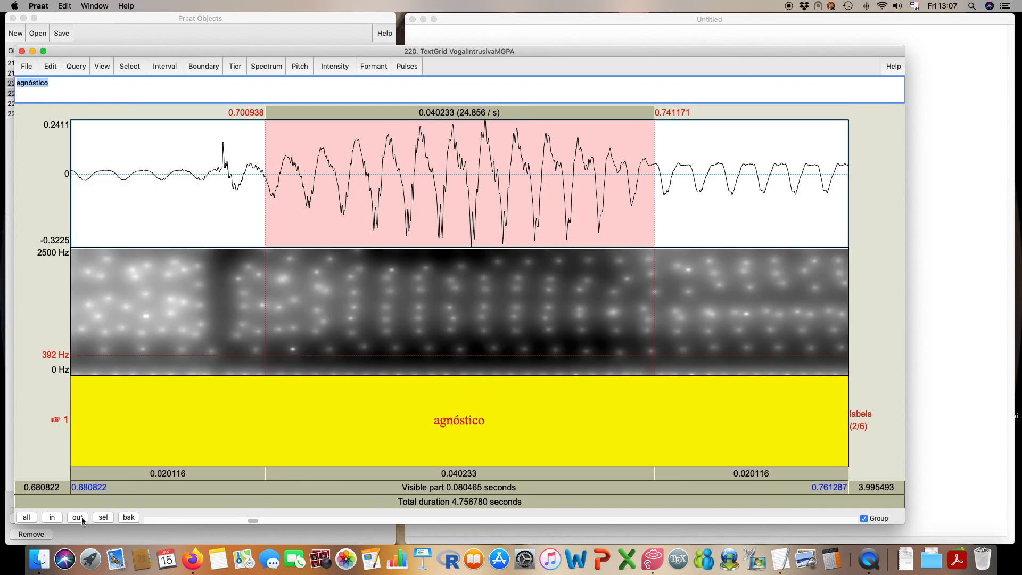
pyautogui.click(78, 517)
pyautogui.click(78, 517)
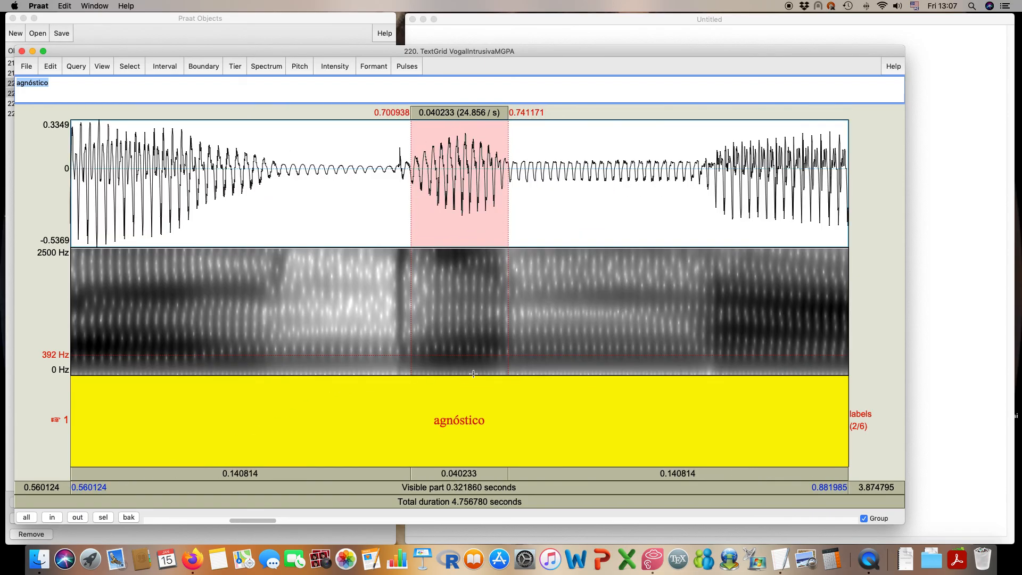
# Step: Reset the formant settings to their standard values and show the formant tracks over the intrusive vowel
pyautogui.click(371, 67)
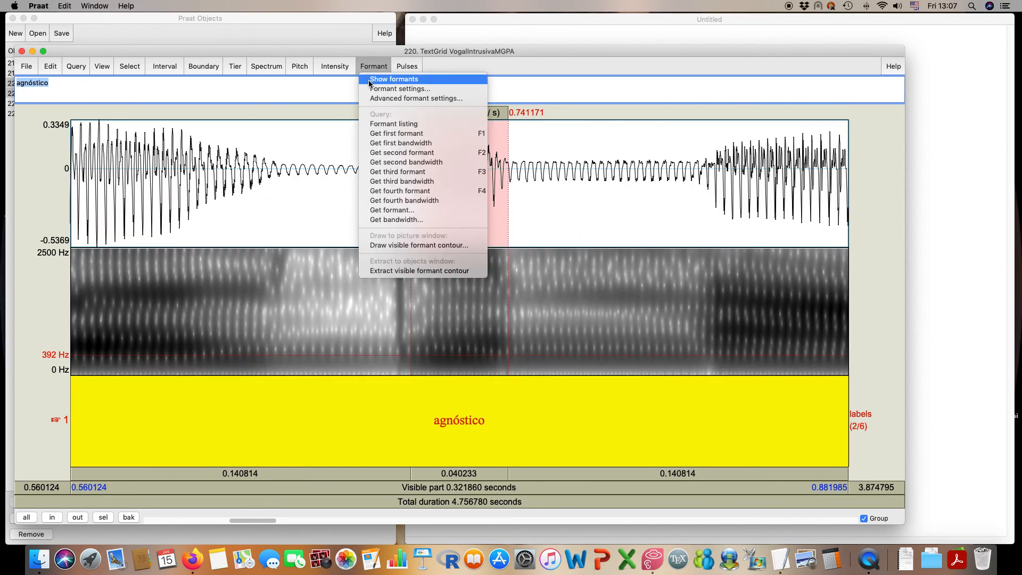
pyautogui.click(375, 88)
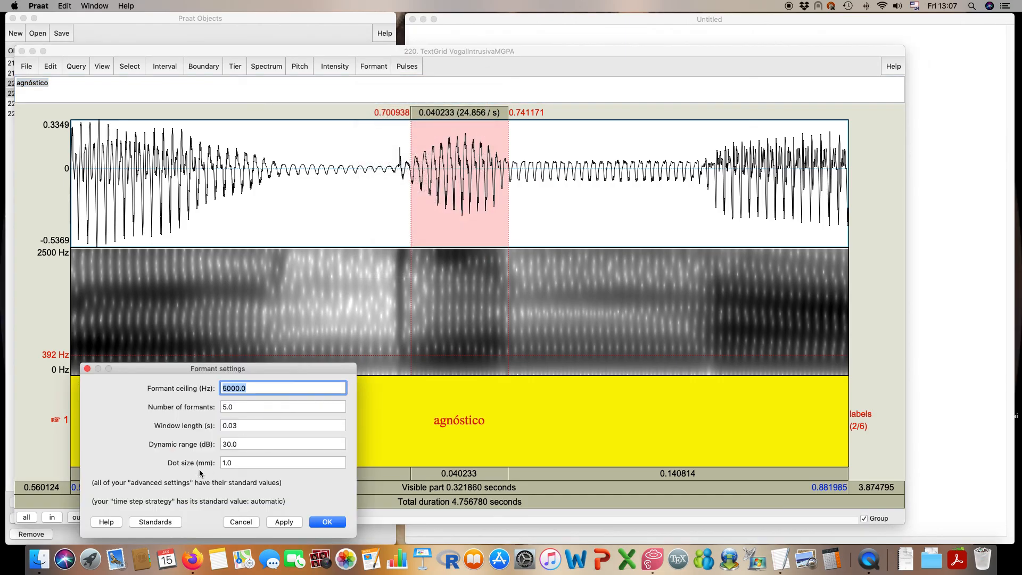
pyautogui.click(155, 522)
pyautogui.click(326, 523)
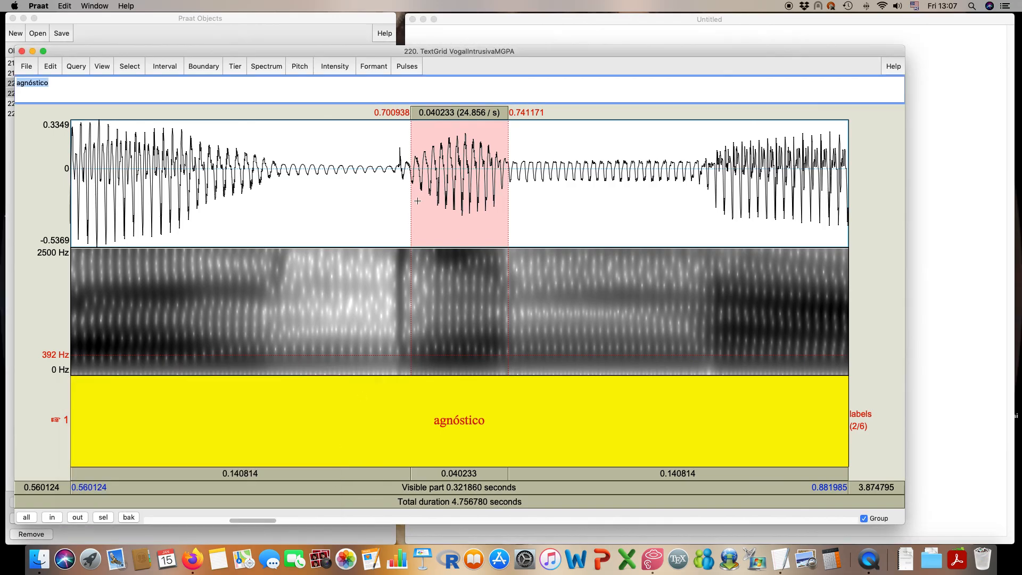
pyautogui.click(378, 69)
pyautogui.click(381, 78)
pyautogui.click(450, 253)
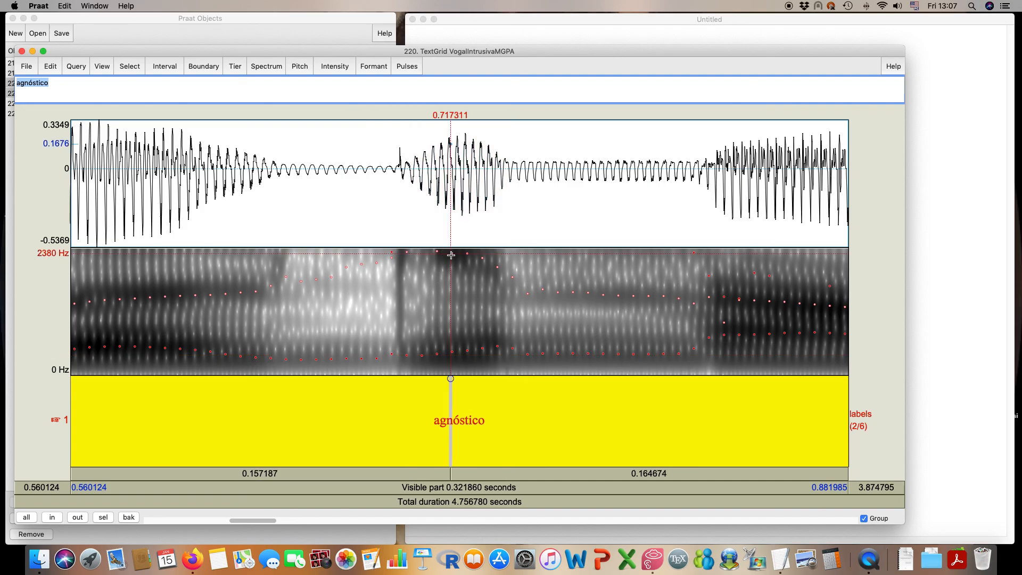
# Step: Reset the spectrogram settings to their standard values
pyautogui.click(266, 66)
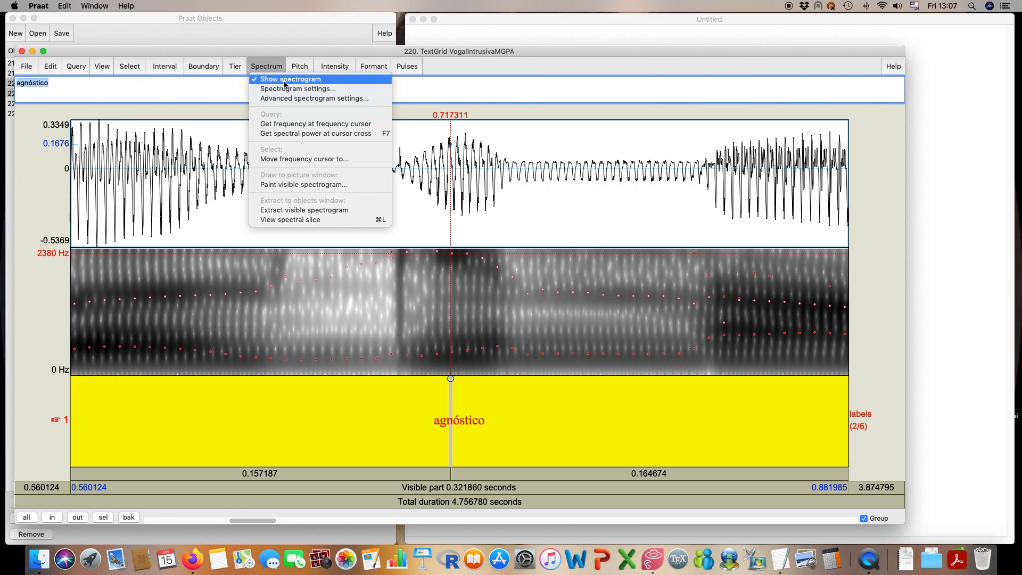
pyautogui.click(288, 88)
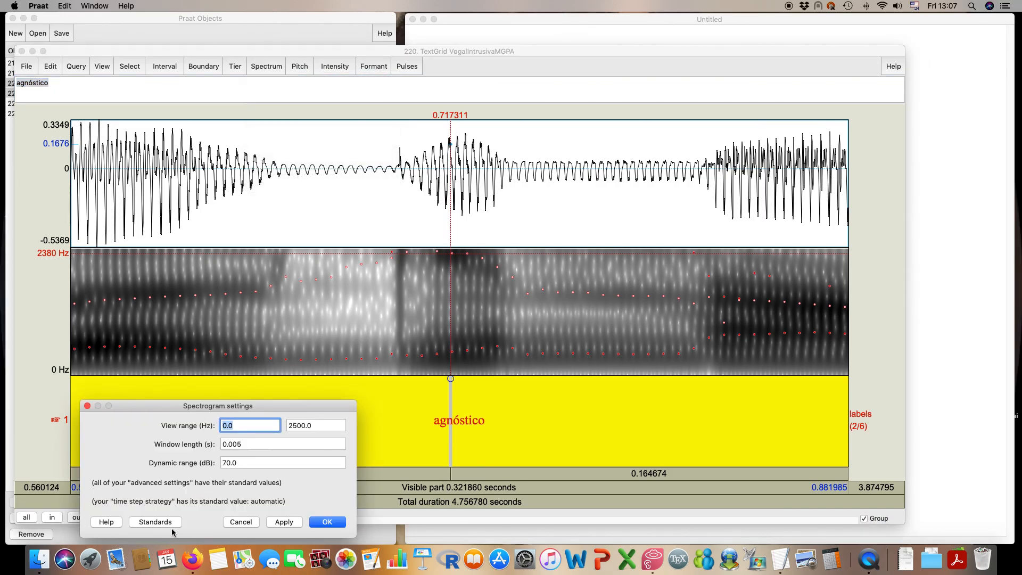
pyautogui.click(171, 524)
pyautogui.click(336, 524)
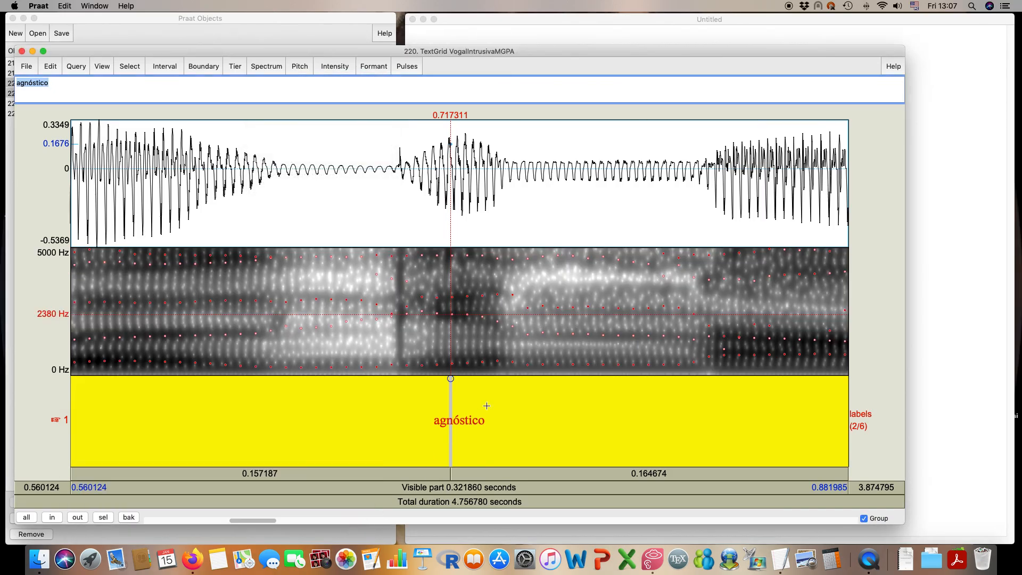
# Step: Check the intrusive vowel's second and first formant frequencies, and mark the "g" closure and vowel together, about 0.09 s
pyautogui.click(481, 332)
pyautogui.click(443, 316)
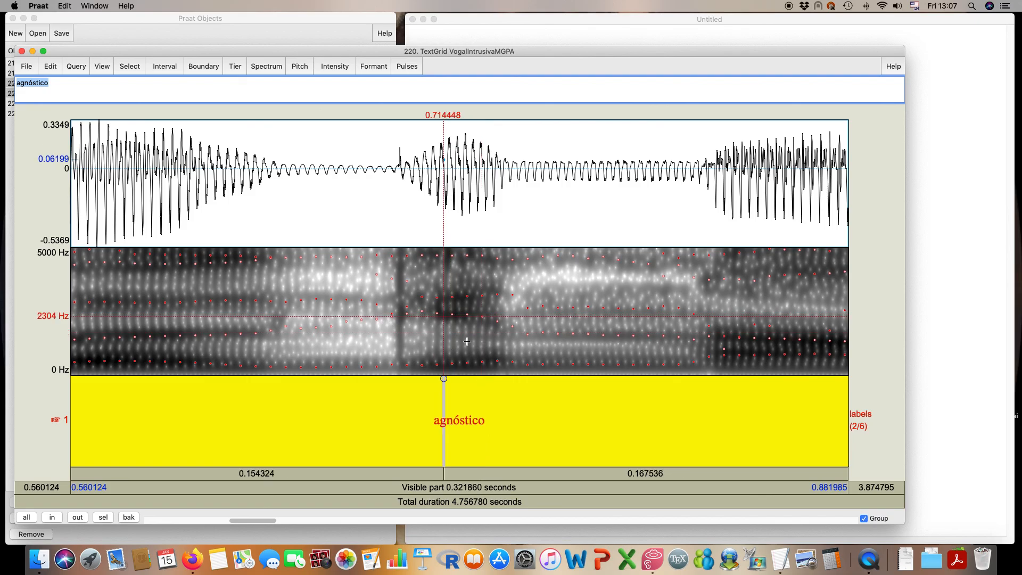
pyautogui.click(462, 365)
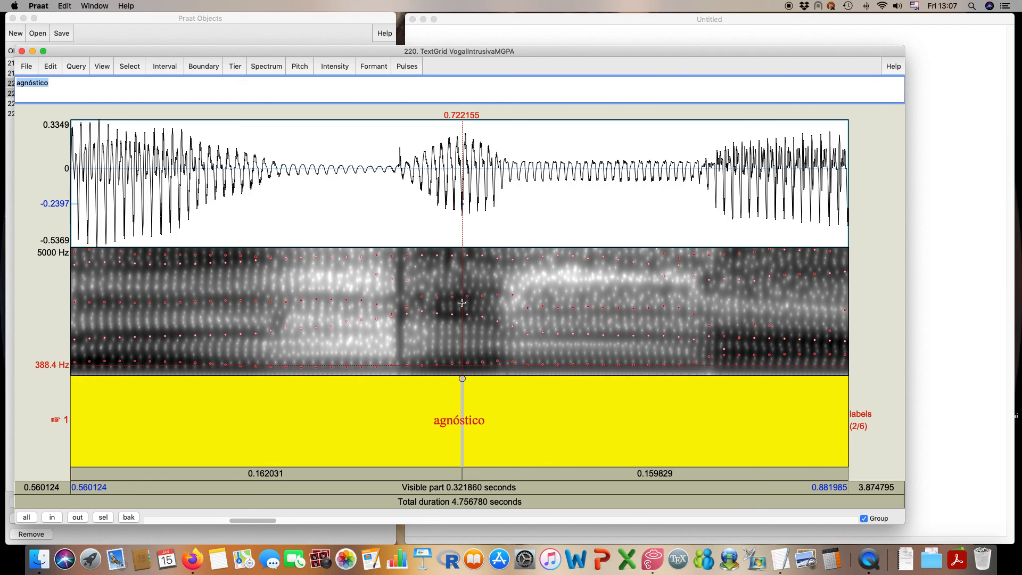
pyautogui.moveTo(283, 340); pyautogui.dragTo(500, 356)
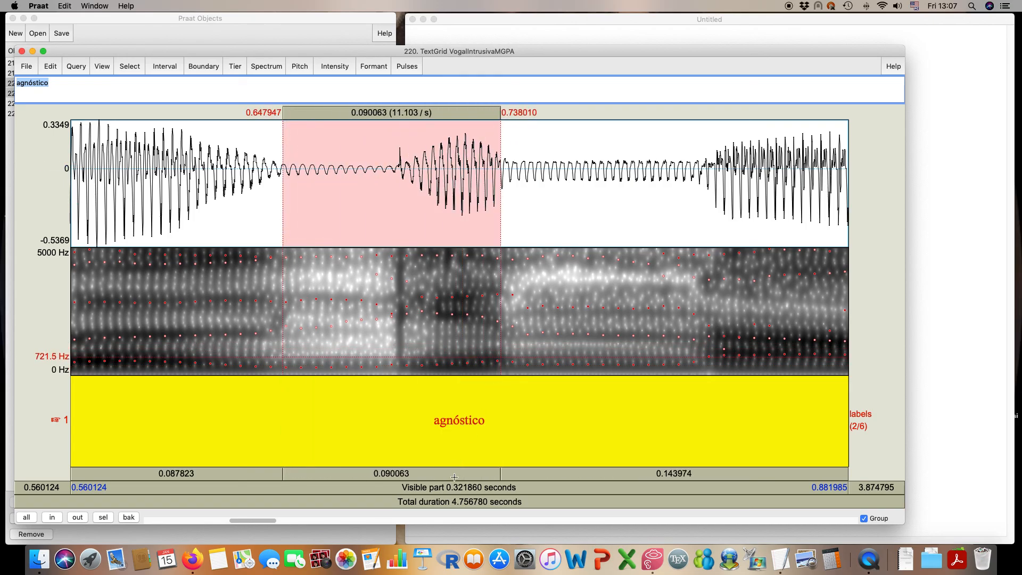
pyautogui.press('XF86AudioRaiseVolume')
# Step: Fit the first "psicologia" interval to the view and play it
pyautogui.click(27, 517)
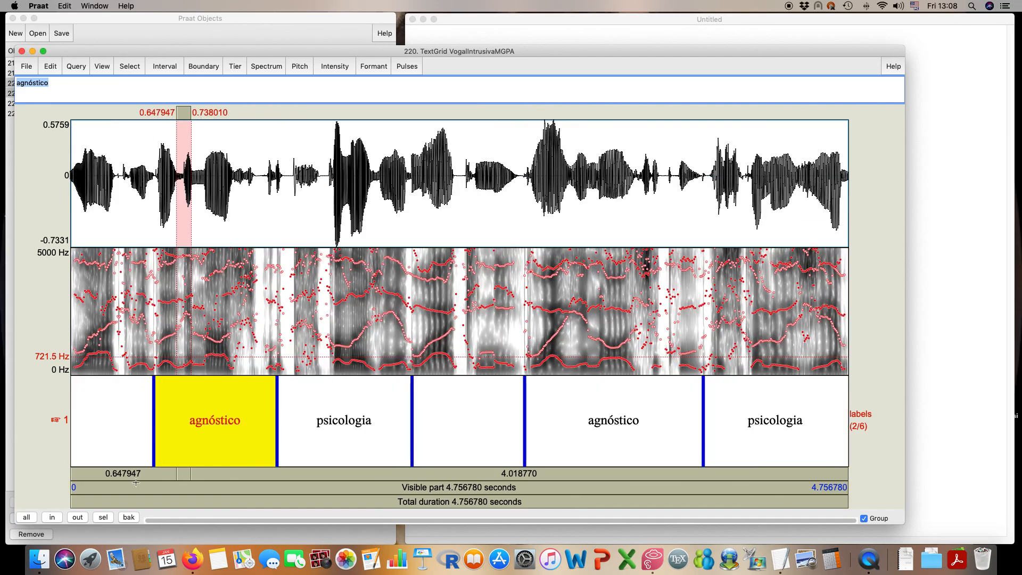
pyautogui.click(351, 440)
pyautogui.click(103, 517)
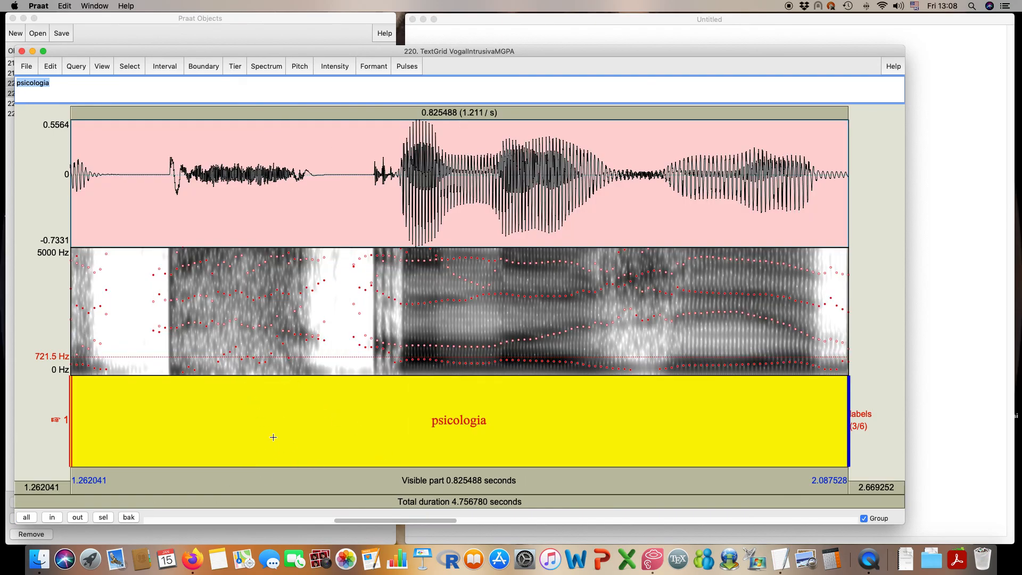
pyautogui.click(276, 475)
# Step: Play the initial "ps" portion of the first "psicologia", about 0.21 s long, and the remainder of the word
pyautogui.moveTo(131, 344); pyautogui.dragTo(329, 374)
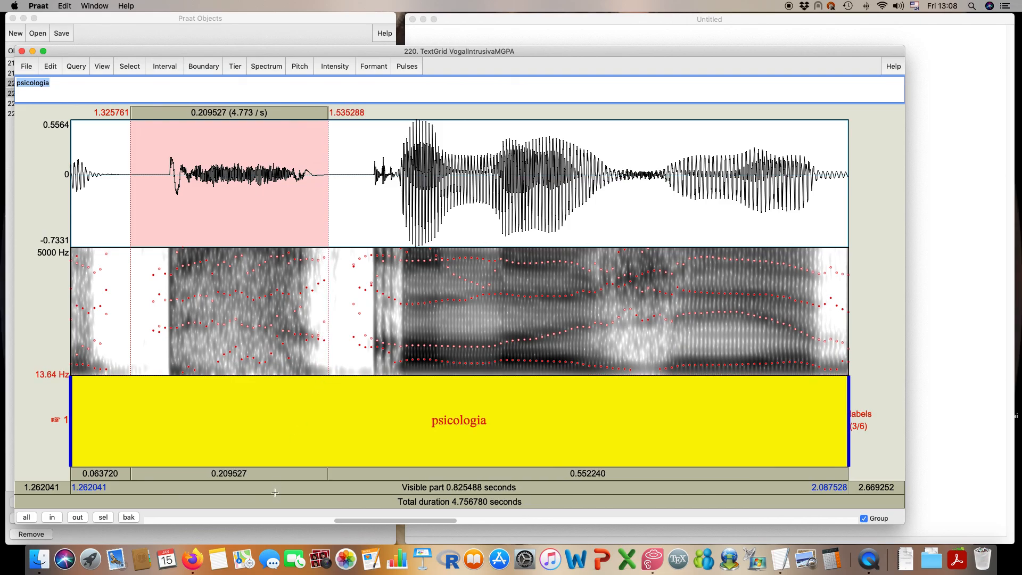
pyautogui.click(281, 480)
pyautogui.click(362, 473)
# Step: Play the stretch from the initial "p" through the "c" release in the first "psicologia", about 0.27 s, several times
pyautogui.moveTo(143, 371); pyautogui.dragTo(407, 401)
pyautogui.moveTo(397, 399); pyautogui.dragTo(396, 400)
pyautogui.click(372, 474)
pyautogui.click(372, 473)
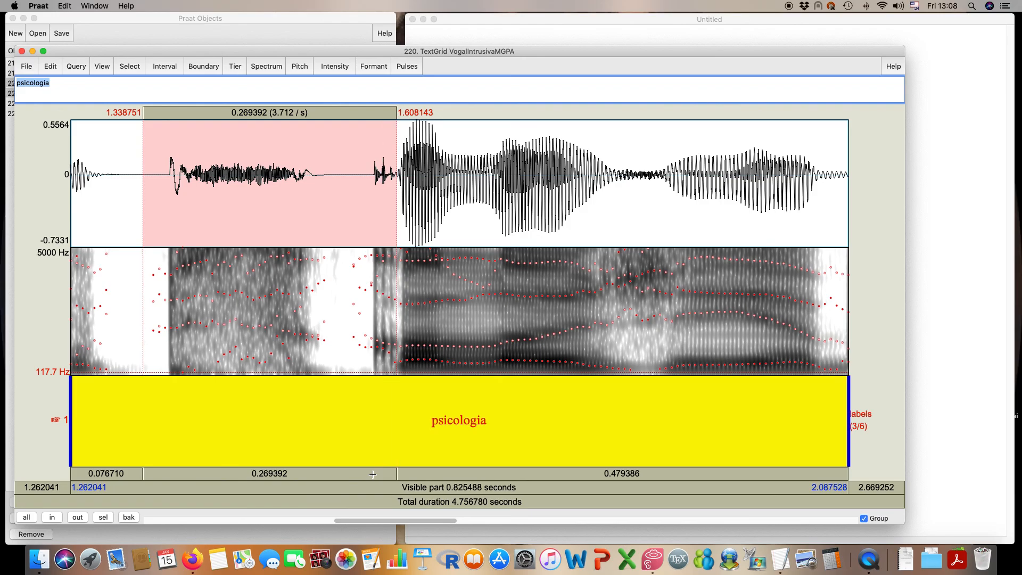
pyautogui.click(373, 474)
pyautogui.click(372, 474)
# Step: Fit the second "agnóstico" interval to the view and play it
pyautogui.click(26, 517)
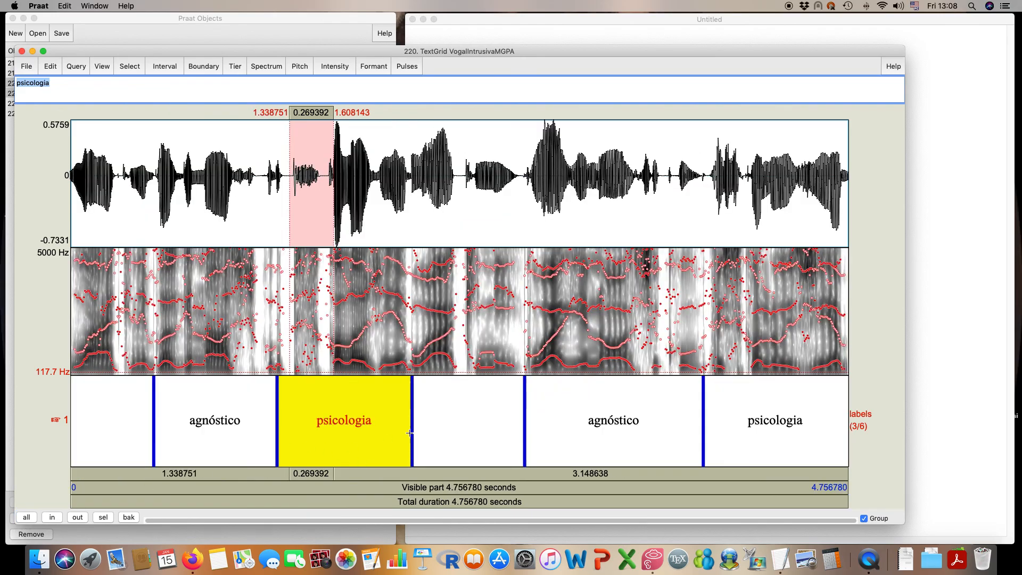
pyautogui.click(535, 430)
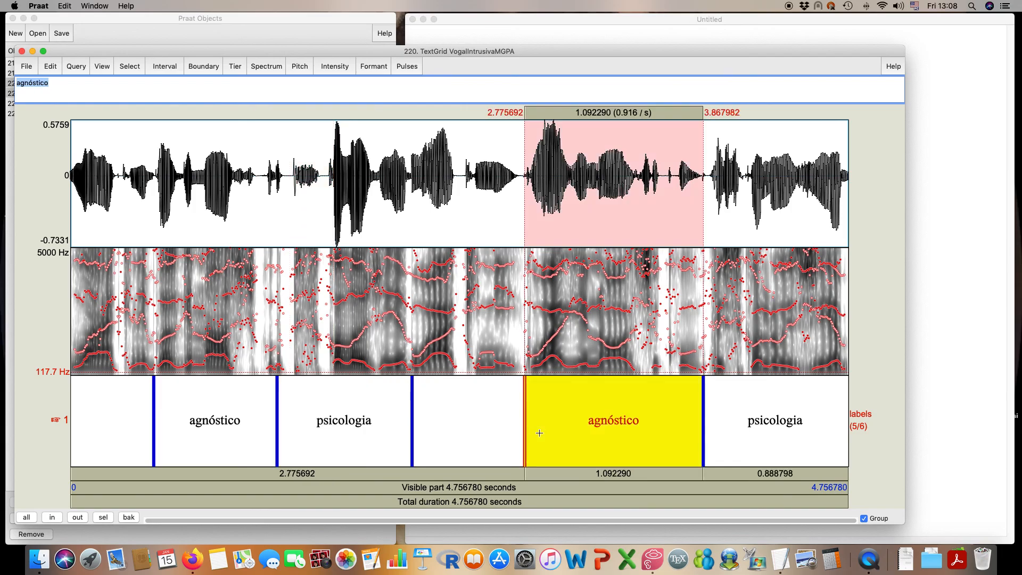
pyautogui.click(111, 517)
pyautogui.click(335, 483)
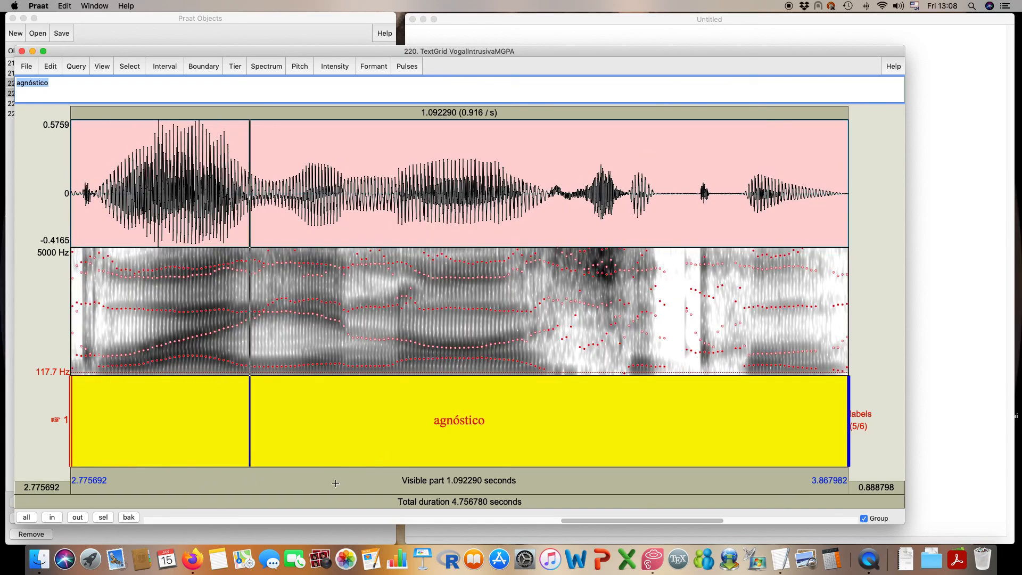
# Step: Play the "g"-to-"n" stretch of the second "agnóstico" repeatedly, and reselect the whole word interval
pyautogui.moveTo(240, 361); pyautogui.dragTo(361, 362)
pyautogui.click(320, 475)
pyautogui.click(319, 475)
pyautogui.click(320, 455)
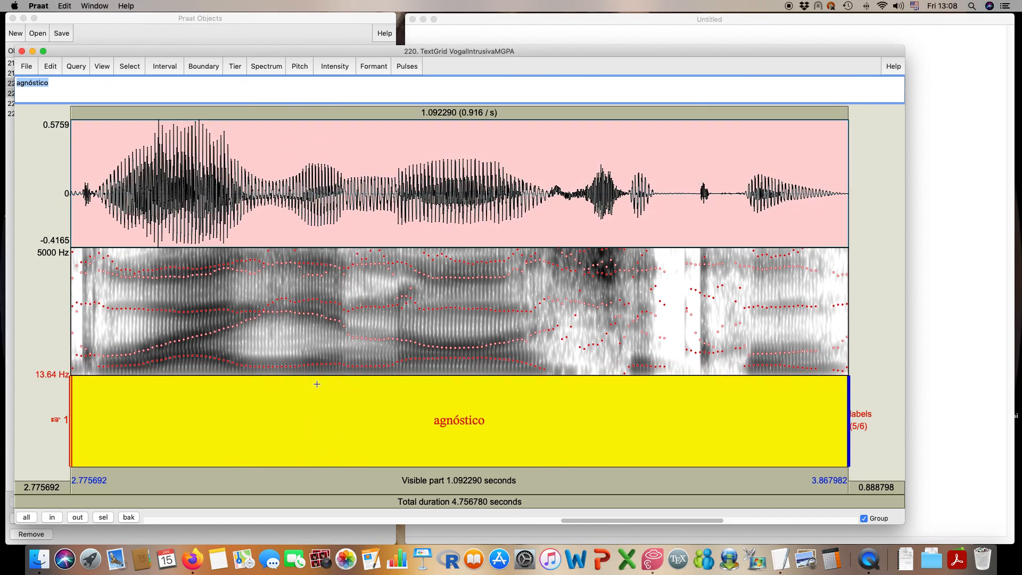
# Step: Select the intrusive vowel between "g" and "n" in the second "agnóstico", about 0.055 s long, and measure its formant frequencies
pyautogui.moveTo(302, 374); pyautogui.dragTo(341, 375)
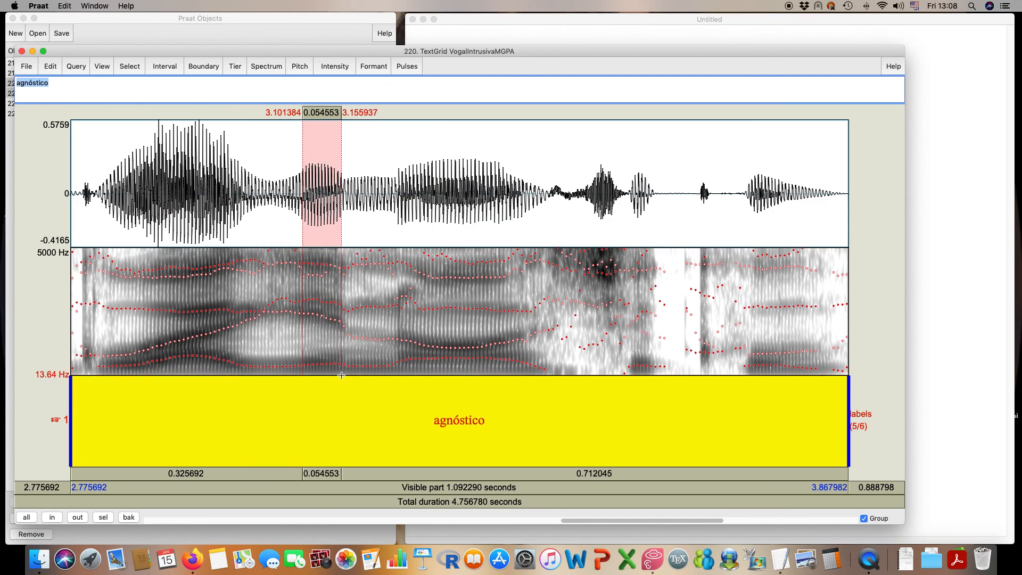
pyautogui.click(320, 317)
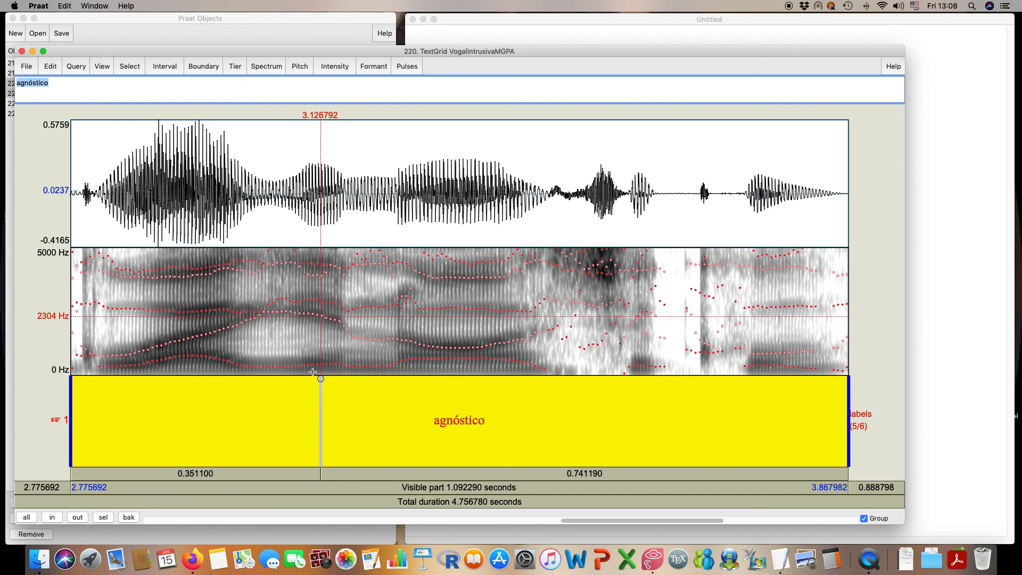
pyautogui.click(316, 365)
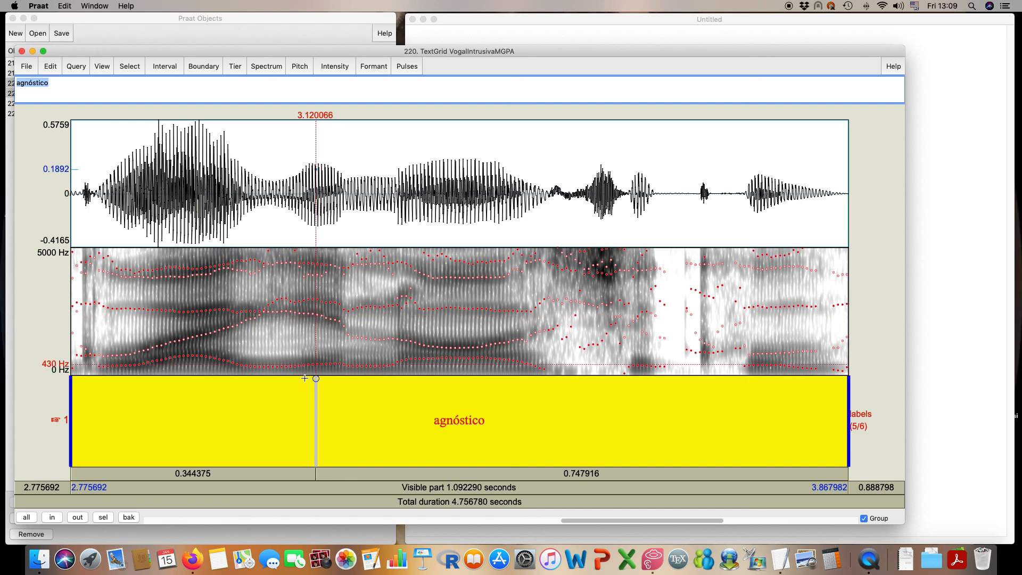
pyautogui.moveTo(303, 367); pyautogui.dragTo(345, 369)
pyautogui.click(332, 464)
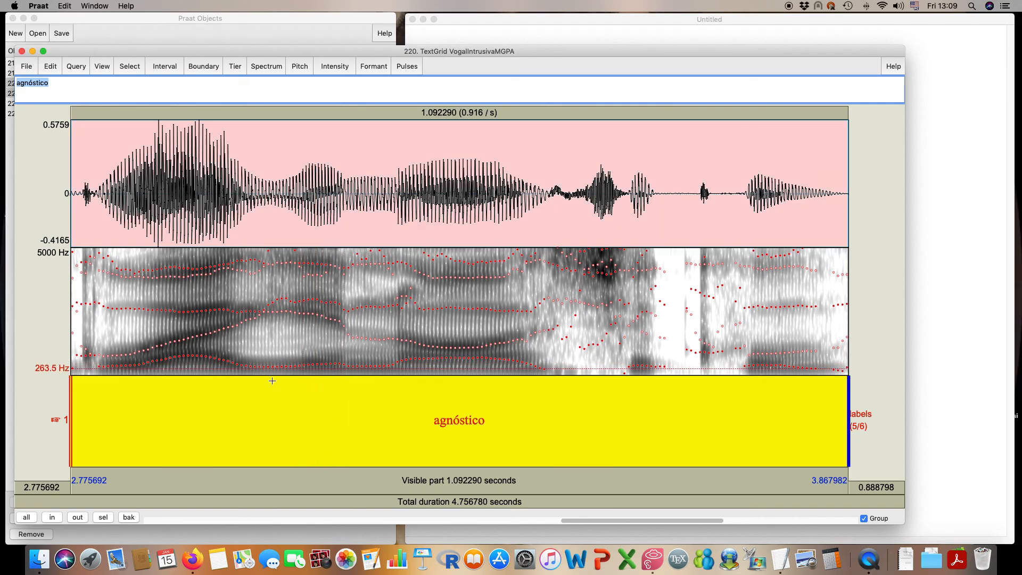
# Step: Play the "g" plus intrusive vowel of the second "agnóstico", about 0.15 s, and a longer stretch through the stressed vowel, about 0.32 s, repeatedly
pyautogui.moveTo(237, 365); pyautogui.dragTo(344, 372)
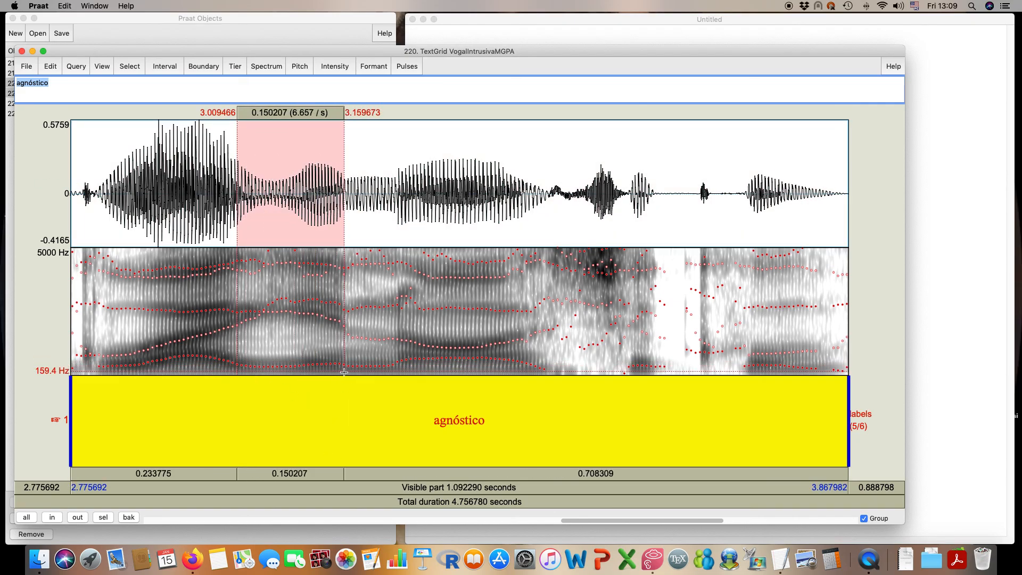
pyautogui.click(330, 475)
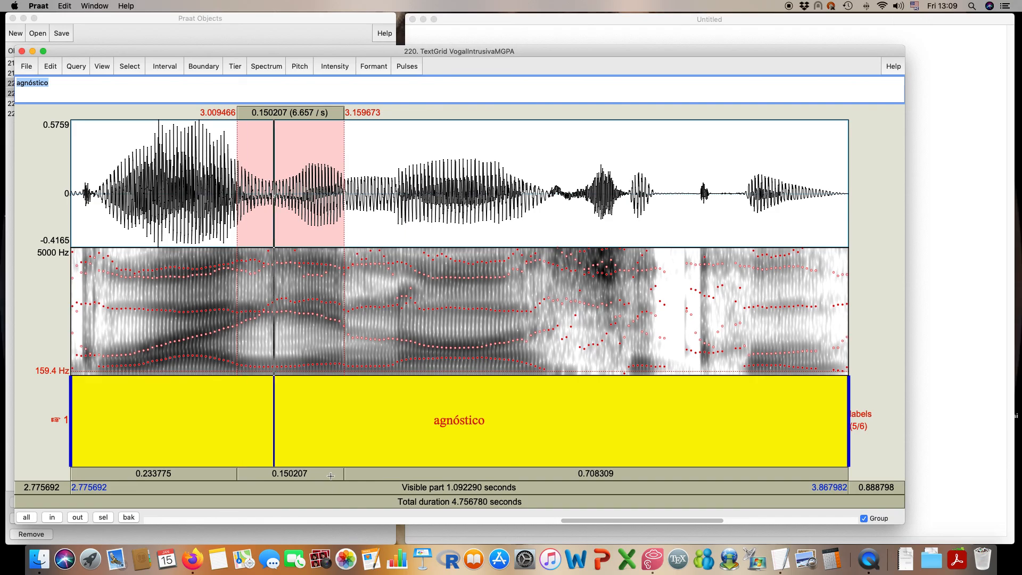
pyautogui.click(330, 475)
pyautogui.moveTo(471, 362); pyautogui.dragTo(246, 405)
pyautogui.click(266, 474)
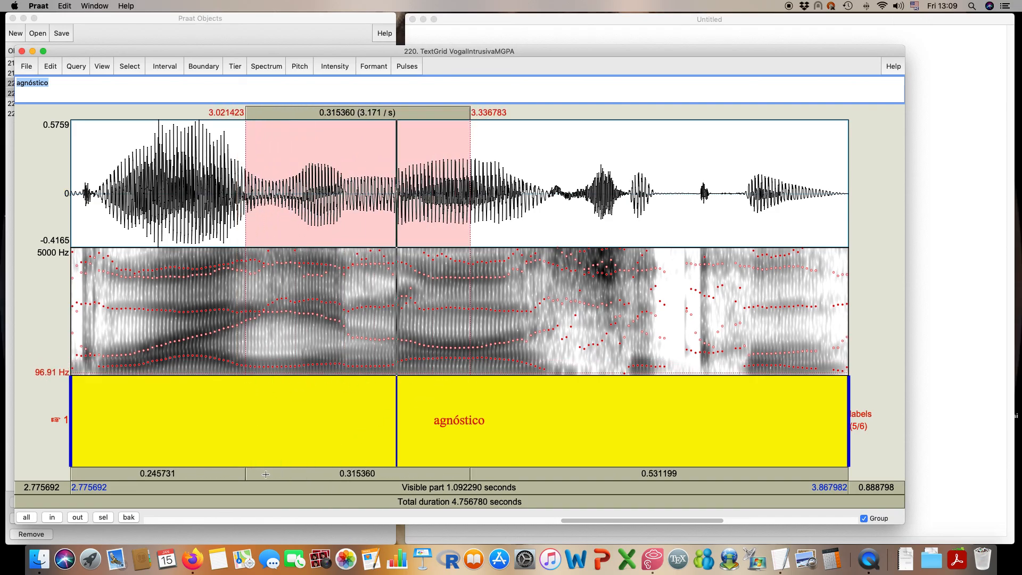
pyautogui.click(265, 475)
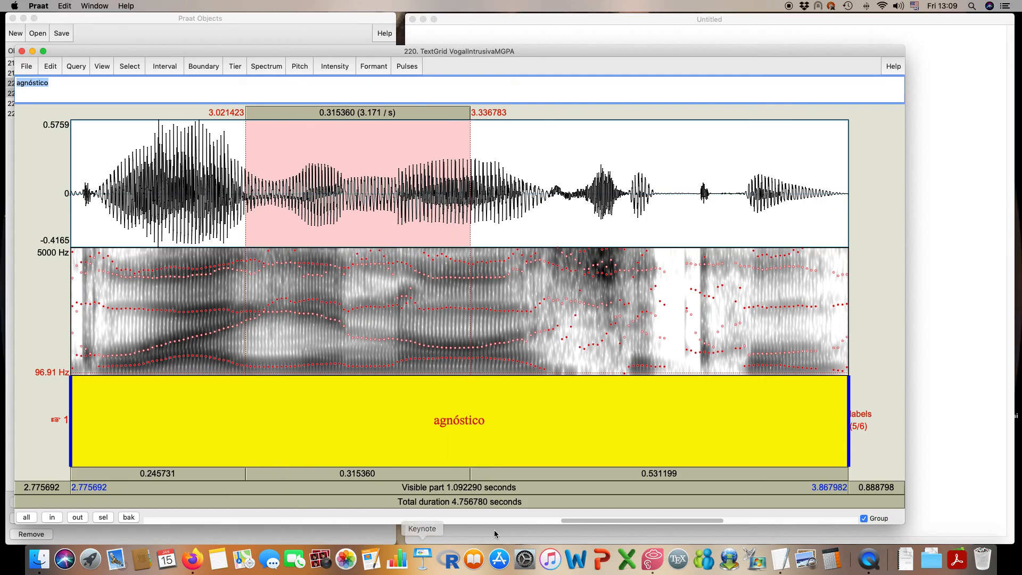
# Step: Play the initial stretch of the second "psicologia", up to just before the "c" release and about 0.25 s long, twice
pyautogui.moveTo(566, 522); pyautogui.dragTo(690, 522)
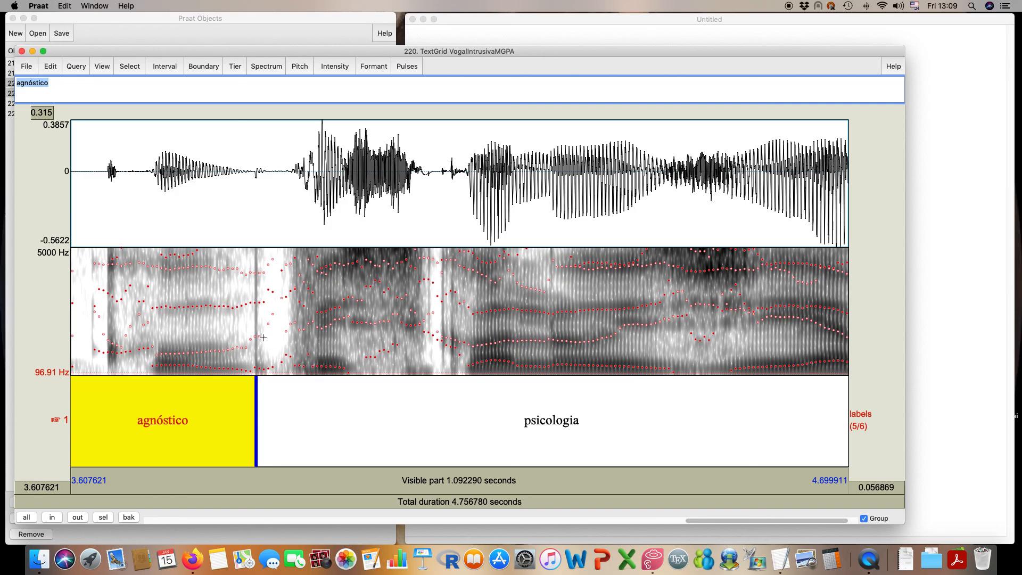
pyautogui.moveTo(262, 337); pyautogui.dragTo(438, 338)
pyautogui.click(401, 477)
pyautogui.click(401, 477)
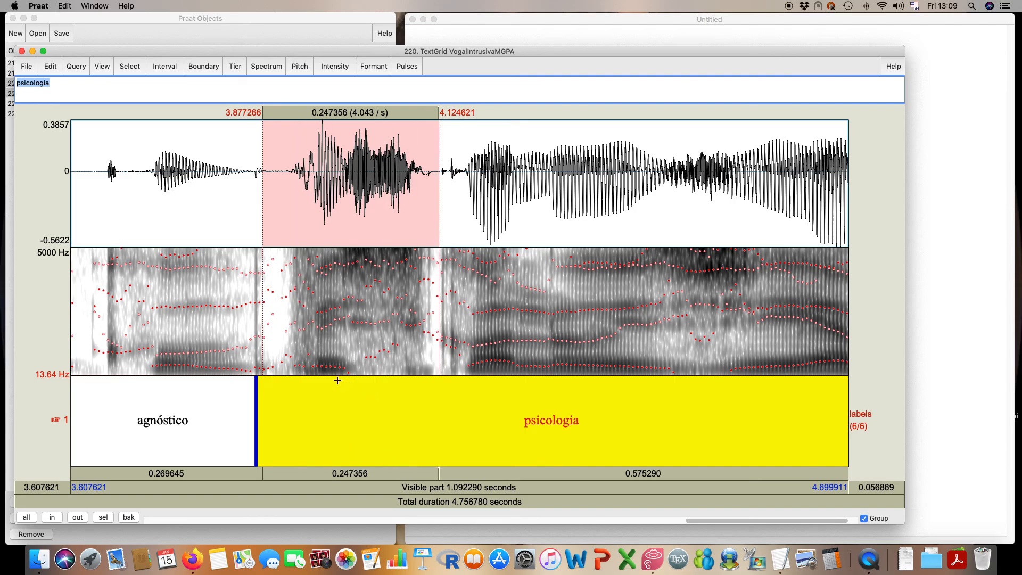
# Step: Play the initial "p" portion of the second "psicologia", about 0.07 s long, and raise the system volume
pyautogui.moveTo(318, 367); pyautogui.dragTo(349, 367)
pyautogui.moveTo(269, 364); pyautogui.dragTo(318, 373)
pyautogui.click(292, 473)
pyautogui.press('XF86AudioRaiseVolume')
pyautogui.press('XF86AudioRaiseVolume')
pyautogui.press('XF86AudioRaiseVolume')
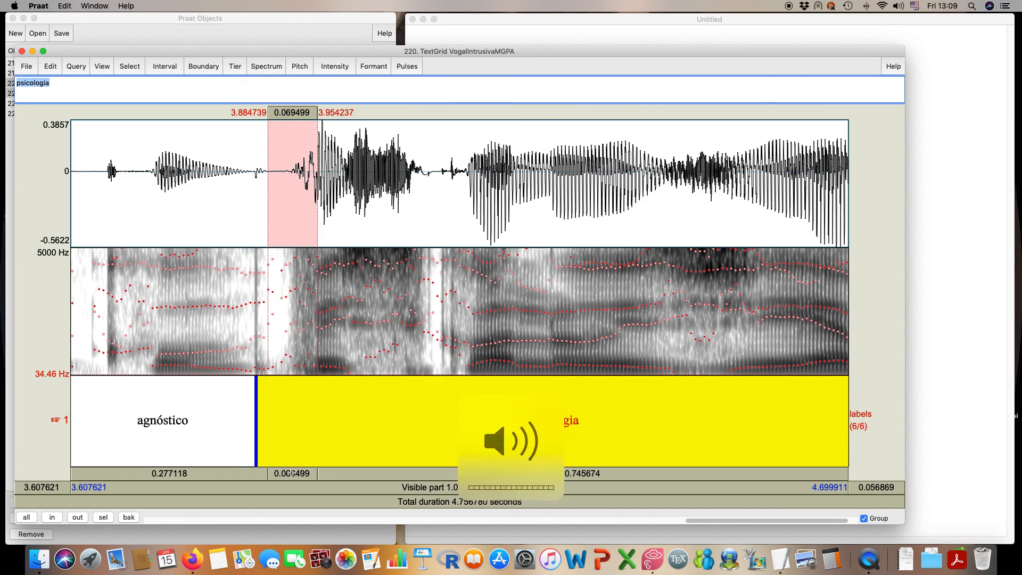
# Step: Play the "s" frication of the second "psicologia", about 0.097 s, and the preceding "p" with its intrusive vowel, about 0.094 s
pyautogui.click(354, 359)
pyautogui.moveTo(353, 368); pyautogui.dragTo(422, 371)
pyautogui.click(414, 471)
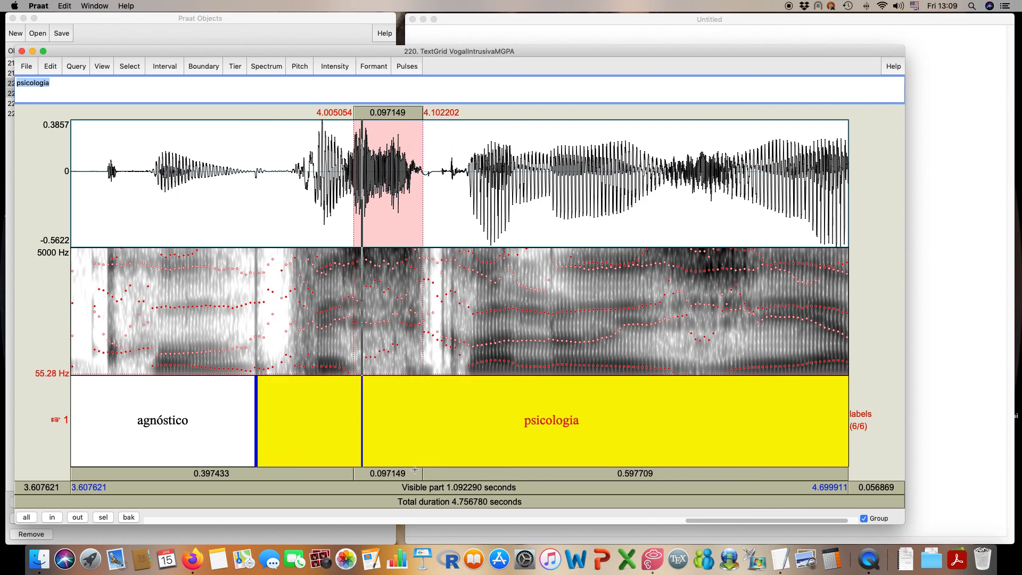
pyautogui.moveTo(319, 365); pyautogui.dragTo(340, 368)
pyautogui.click(322, 473)
pyautogui.click(322, 474)
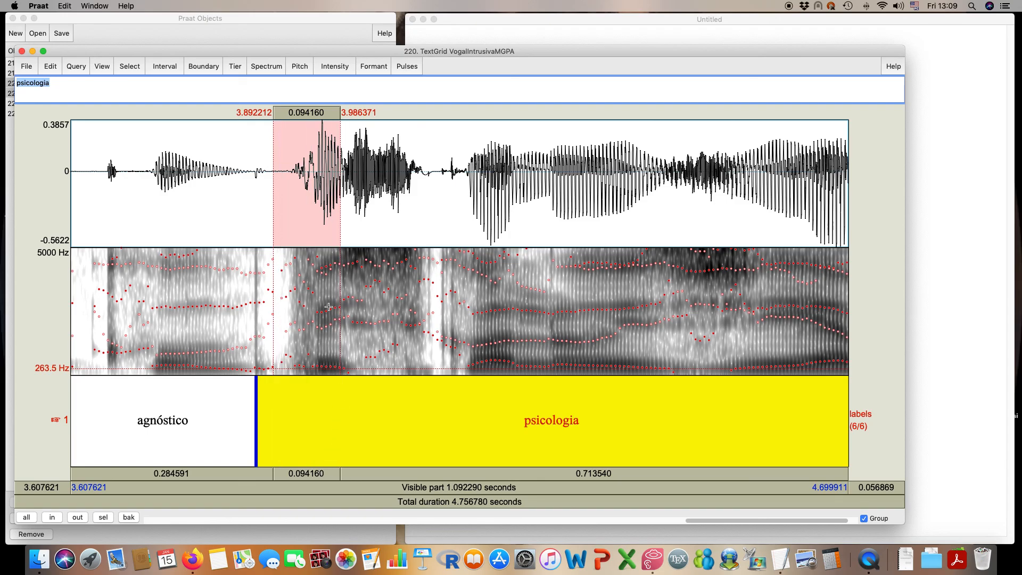
# Step: Measure formant frequencies in the intrusive vowel between "p" and "s" of the second "psicologia" and toward the end of the following frication
pyautogui.click(322, 326)
pyautogui.click(326, 309)
pyautogui.click(321, 365)
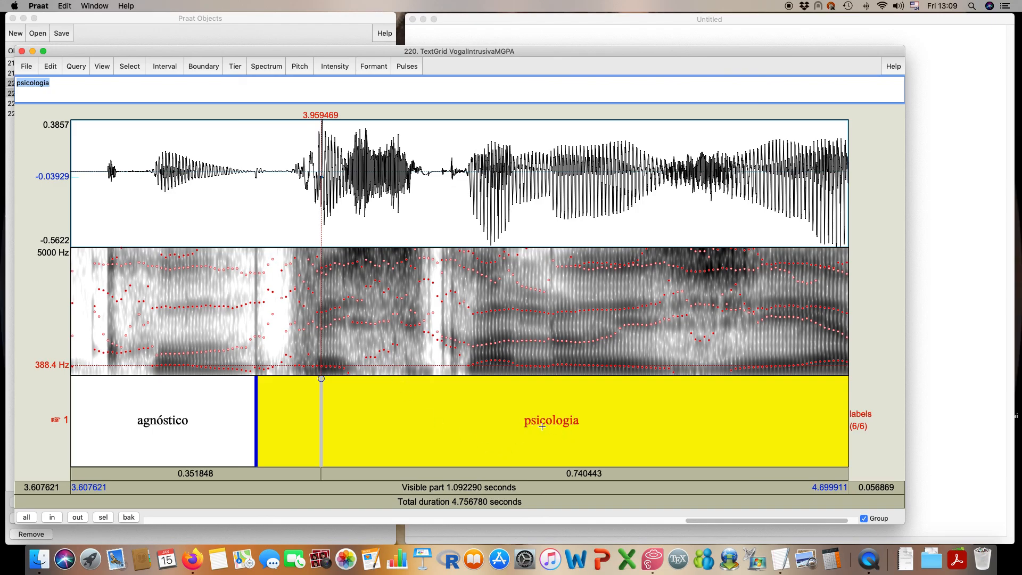
pyautogui.click(389, 325)
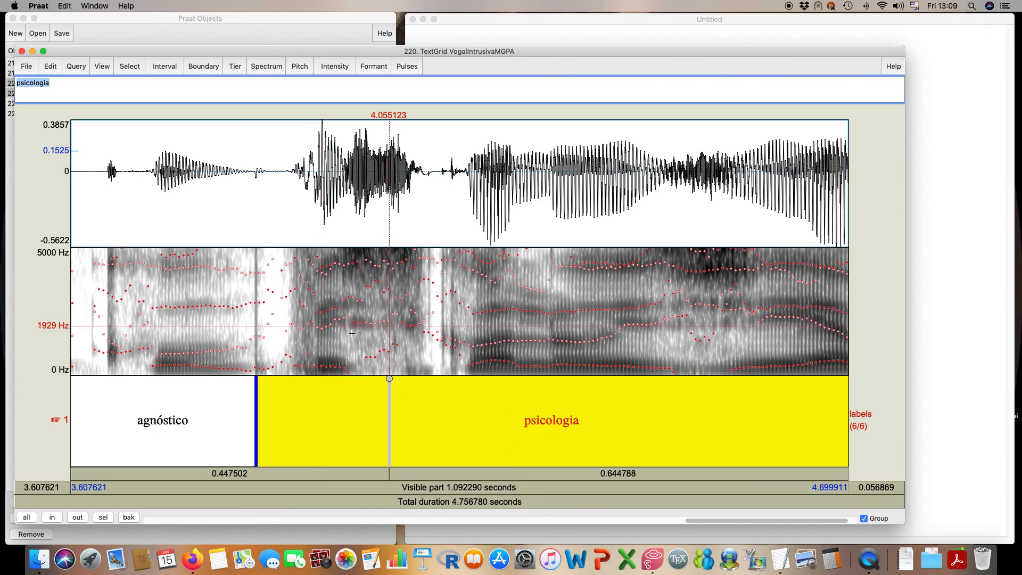
pyautogui.moveTo(407, 338); pyautogui.dragTo(423, 341)
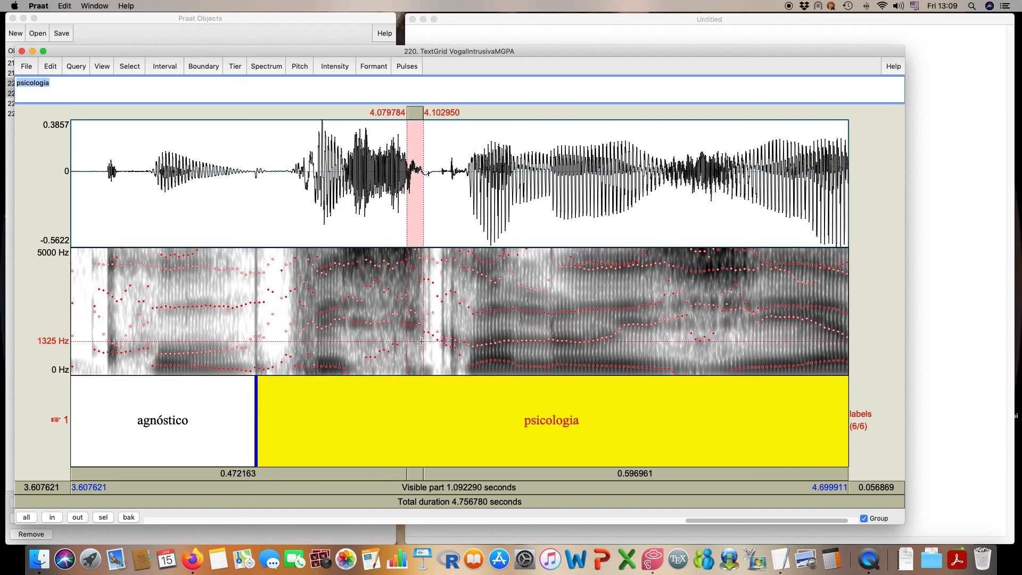
pyautogui.click(413, 327)
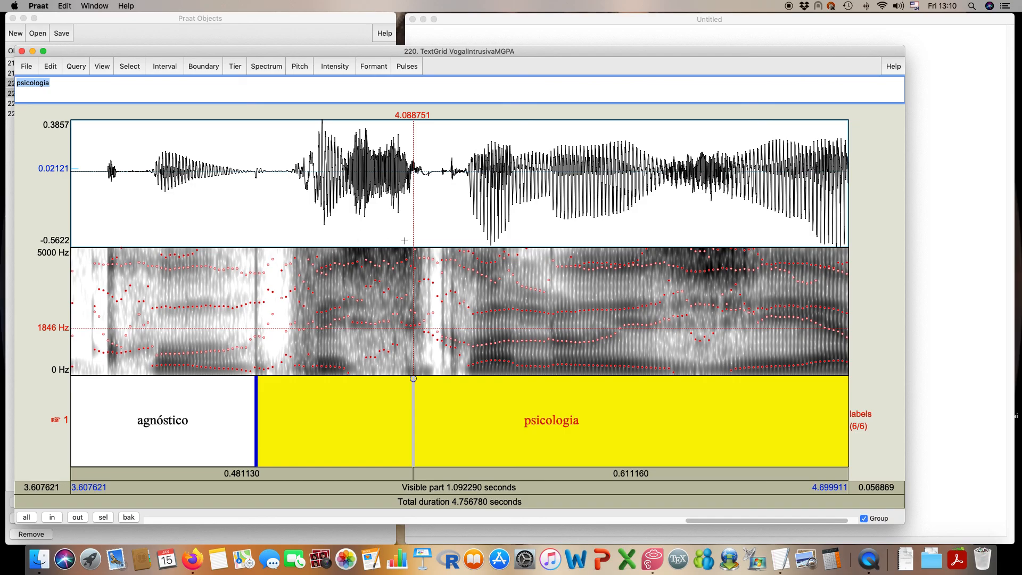
# Step: Play the stretch from the initial "p" to the "c" release in the second "psicologia", about 0.24 s, twice
pyautogui.moveTo(277, 352); pyautogui.dragTo(446, 353)
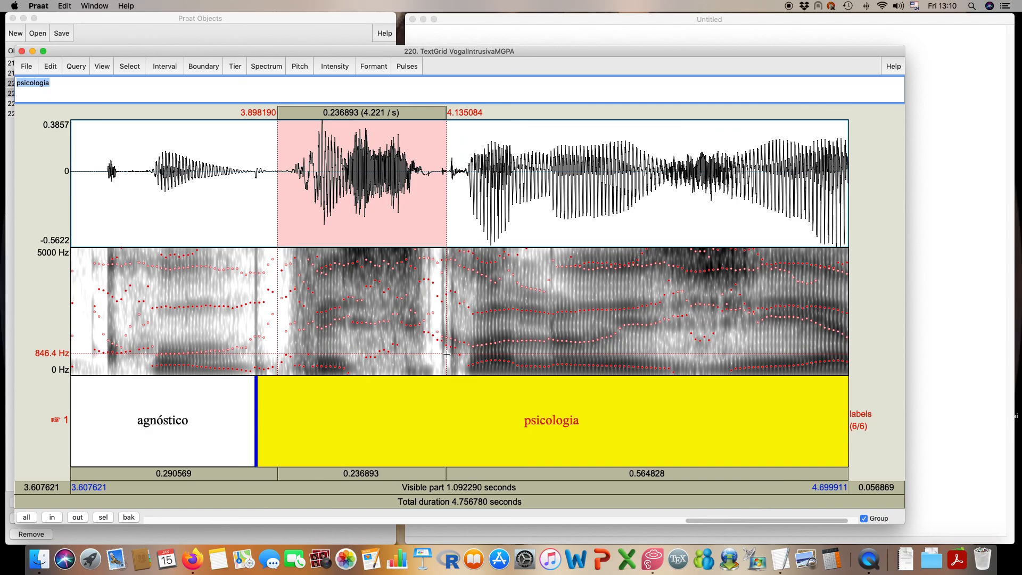
pyautogui.click(426, 472)
pyautogui.click(427, 473)
# Step: Close the VogalIntrusivaMGPA TextGrid editor
pyautogui.click(22, 51)
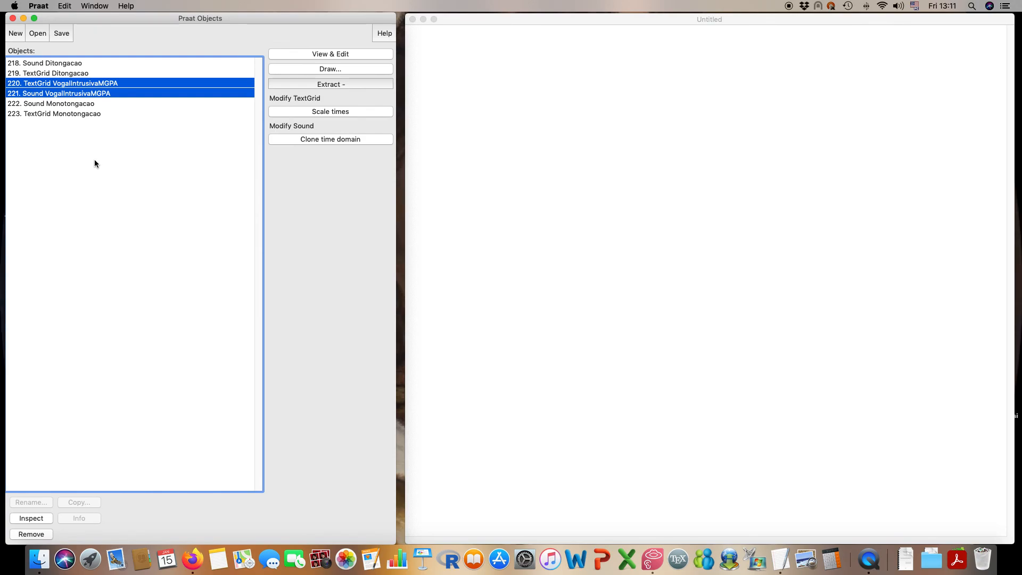
pyautogui.rightClick(868, 564)
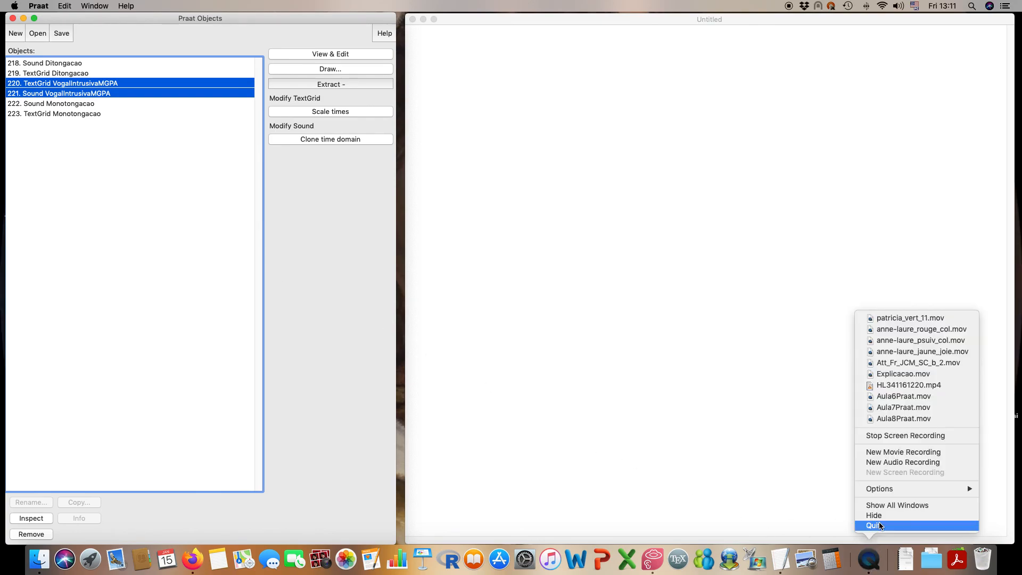